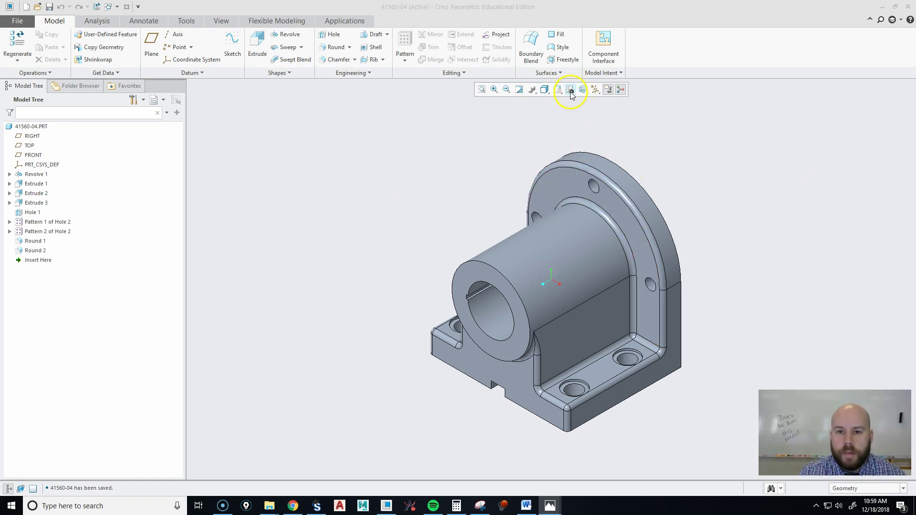
Create a new drawing of the 41560-04 part using the Empty with format option on a C-size sheet
click(694, 190)
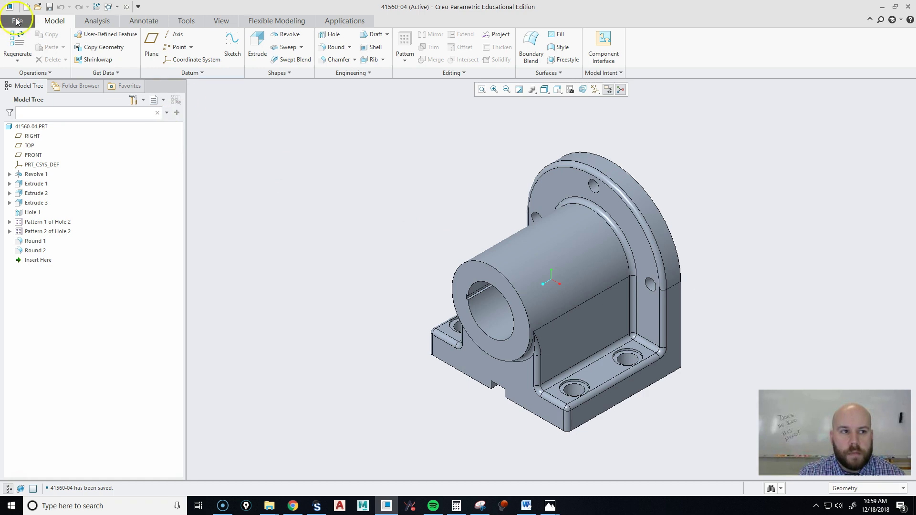
click(26, 6)
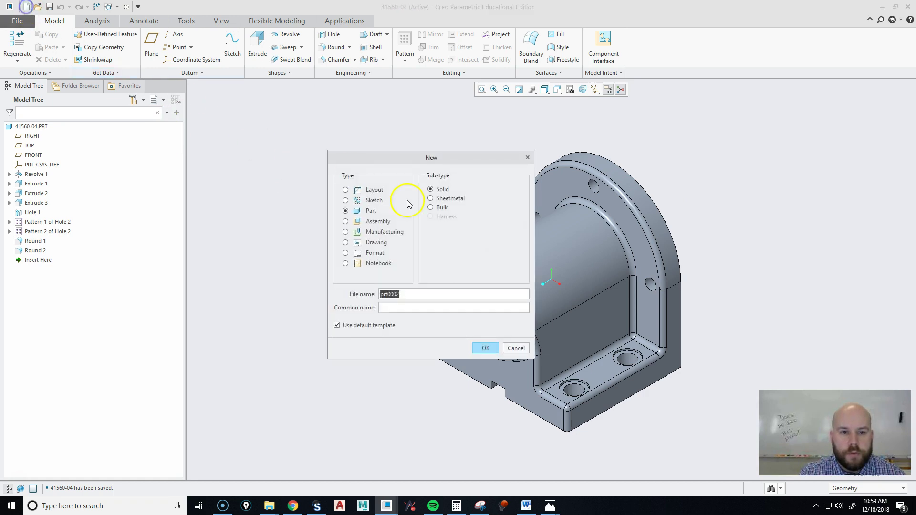
click(358, 242)
key(Return)
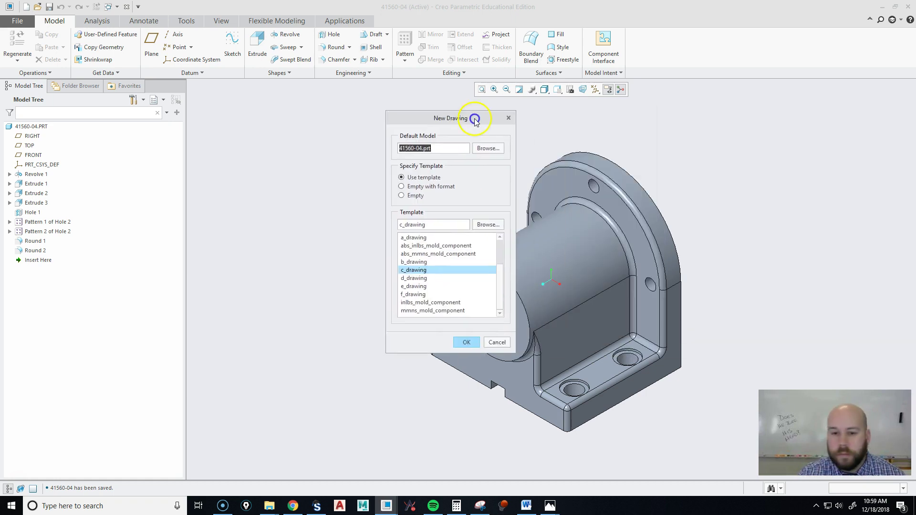
click(401, 186)
click(466, 349)
key(Return)
key(Return)
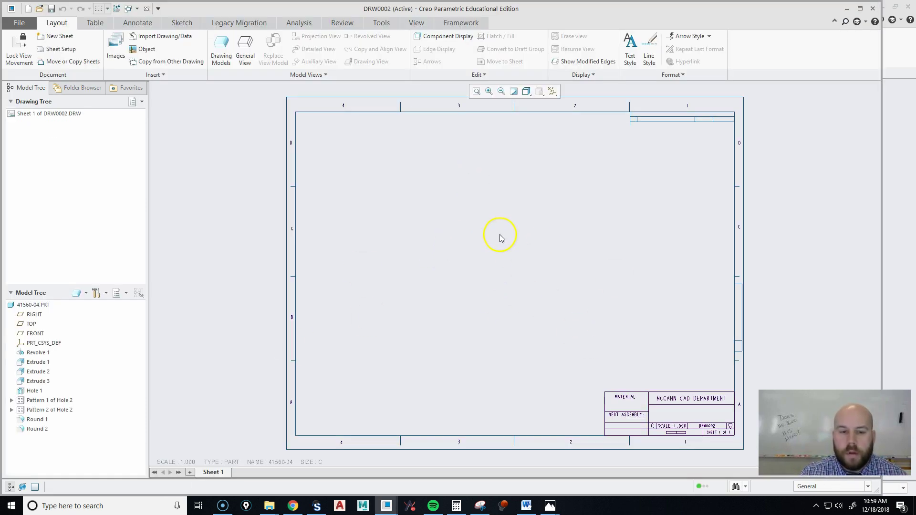
Place a general view of the part in the lower-left area of the sheet and orient it to FRONT
right_click(441, 219)
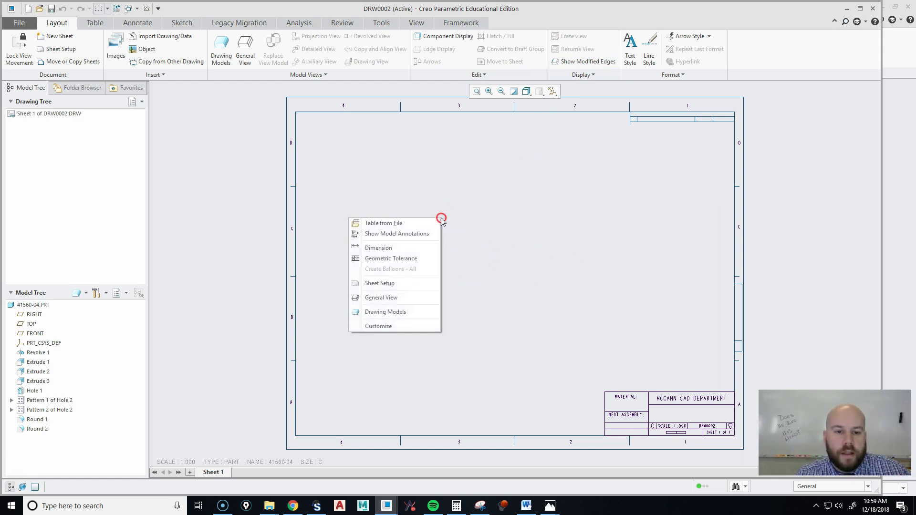
click(411, 298)
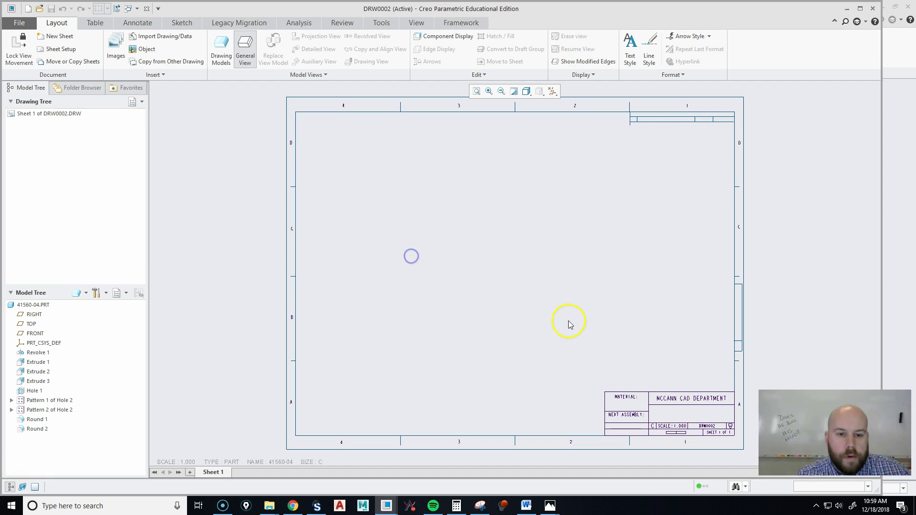
mouse_move(565, 419)
middle_down()
mouse_move(544, 337)
mouse_move(525, 366)
middle_up()
right_click(388, 225)
click(357, 304)
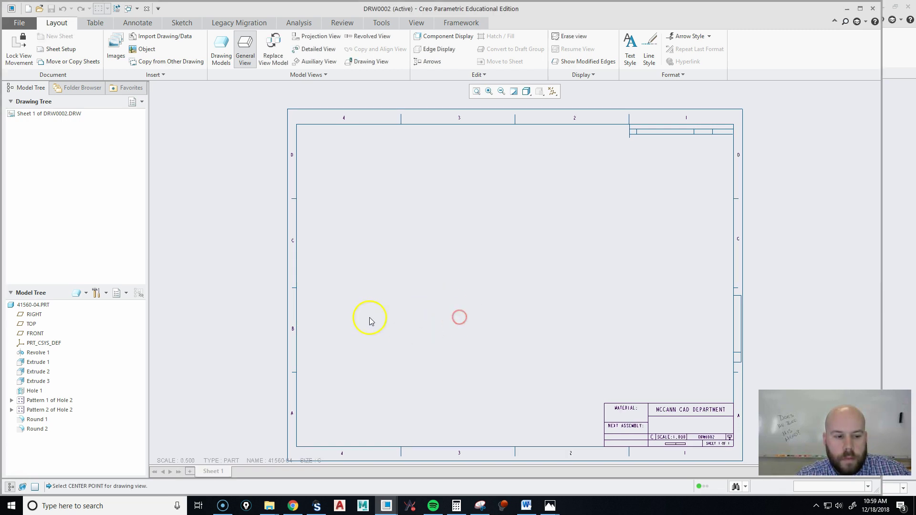
click(390, 307)
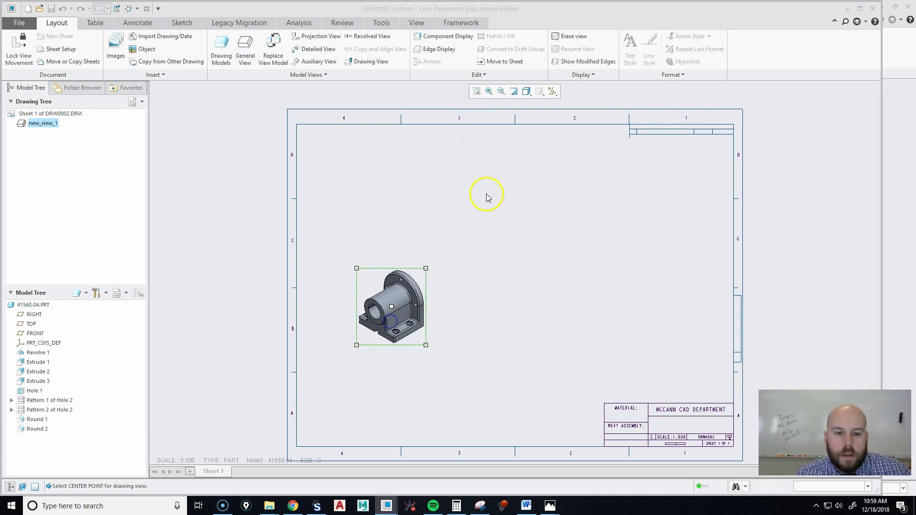
click(387, 313)
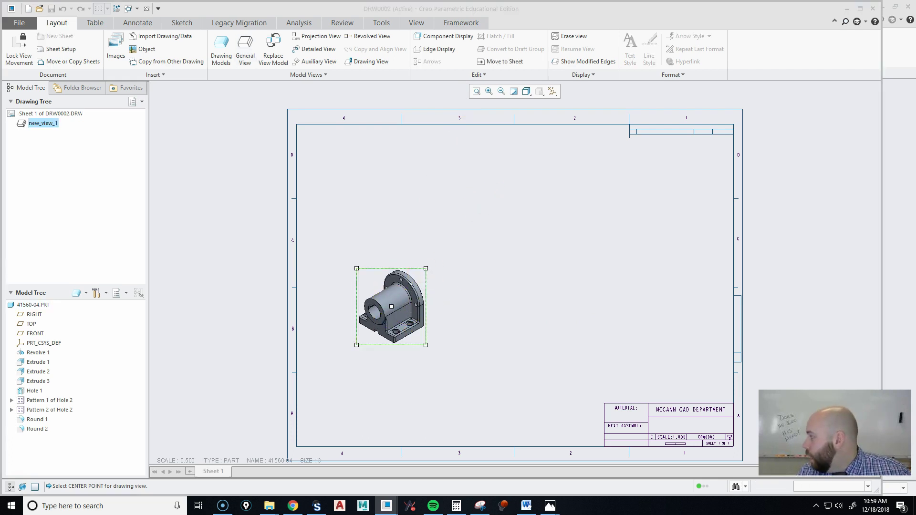
drag(909, 103, 582, 150)
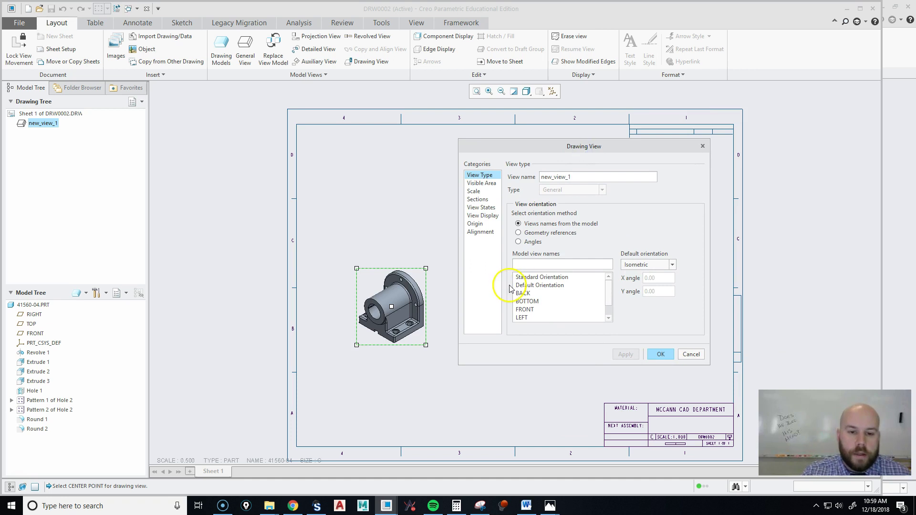
click(525, 309)
click(660, 354)
Project a right side view from the front view, and a rear view from that side view
right_click(401, 311)
click(343, 267)
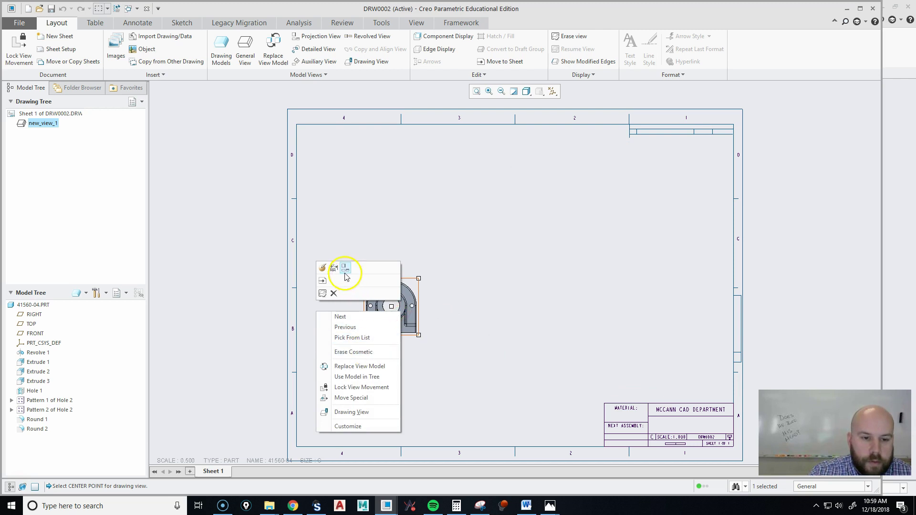
click(501, 320)
right_click(526, 276)
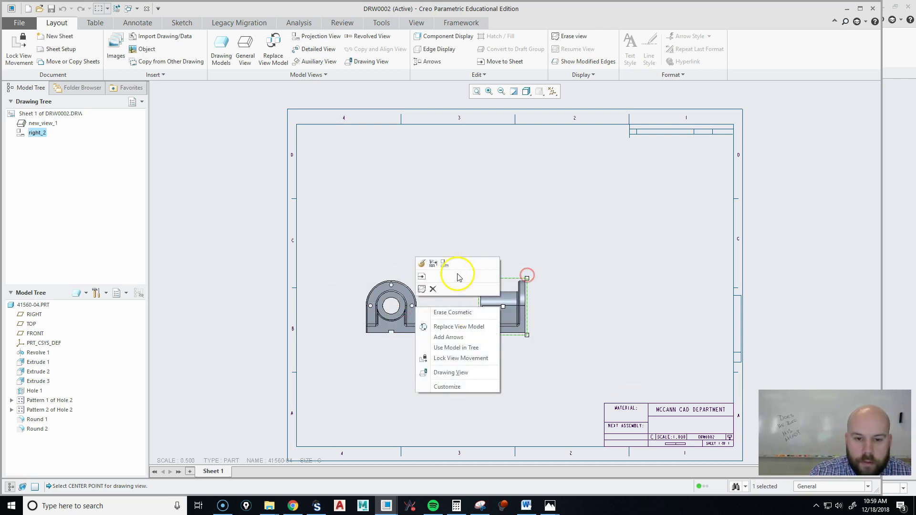
click(445, 263)
click(625, 308)
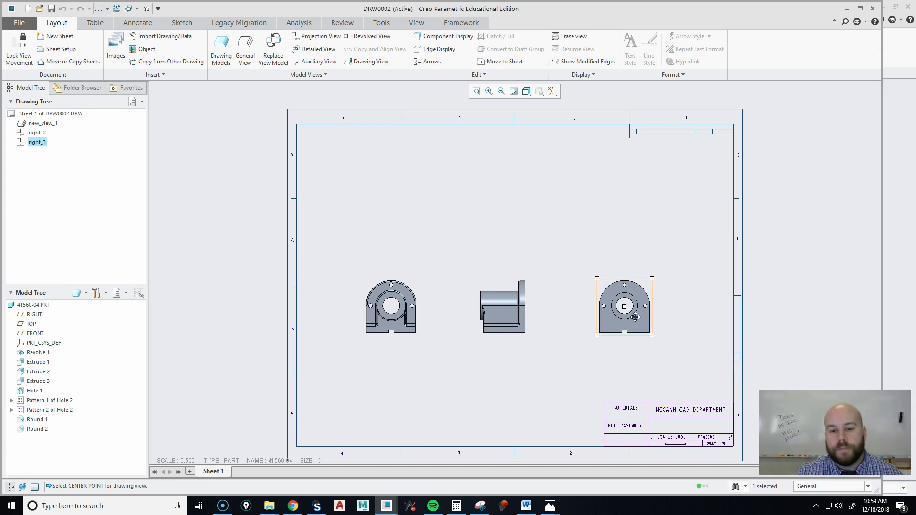
Set the display style of all three views to No Hidden with Dimmed tangent edges
ctrl+click(501, 313)
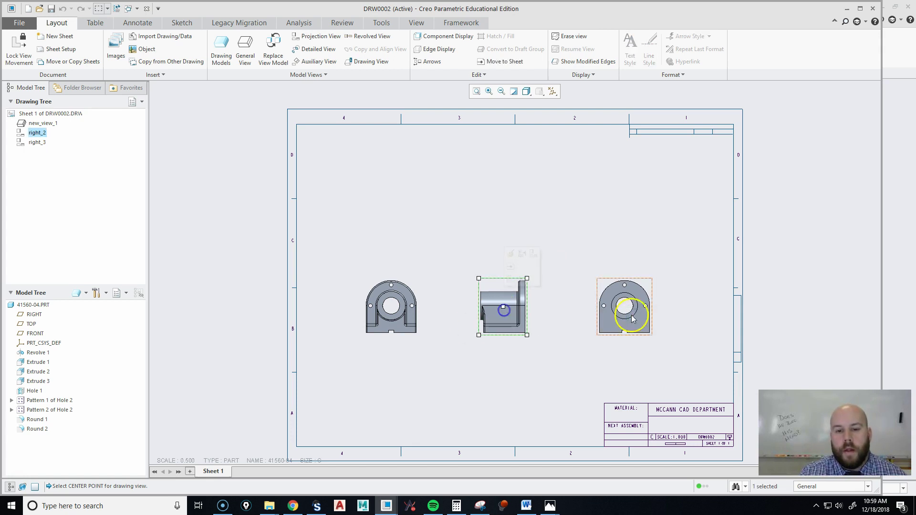
ctrl+click(377, 301)
right_click(377, 300)
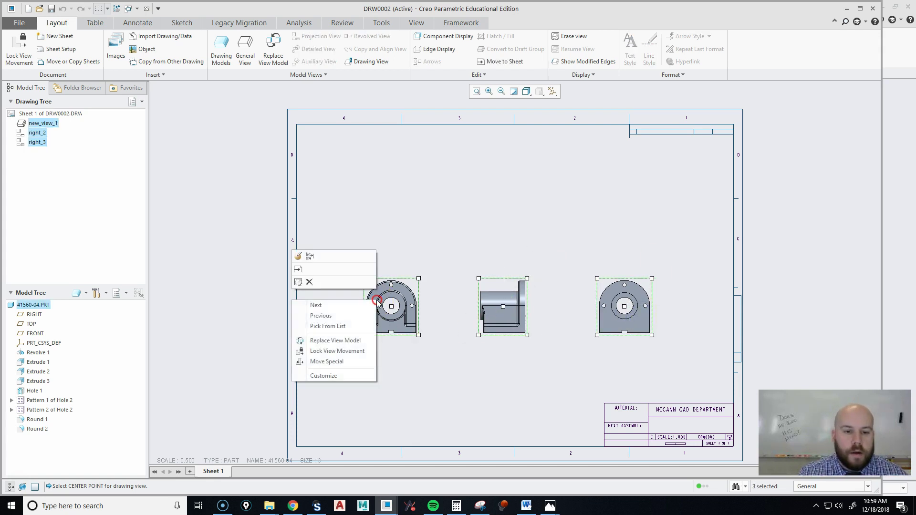
click(297, 267)
click(582, 186)
click(561, 231)
click(606, 205)
click(600, 249)
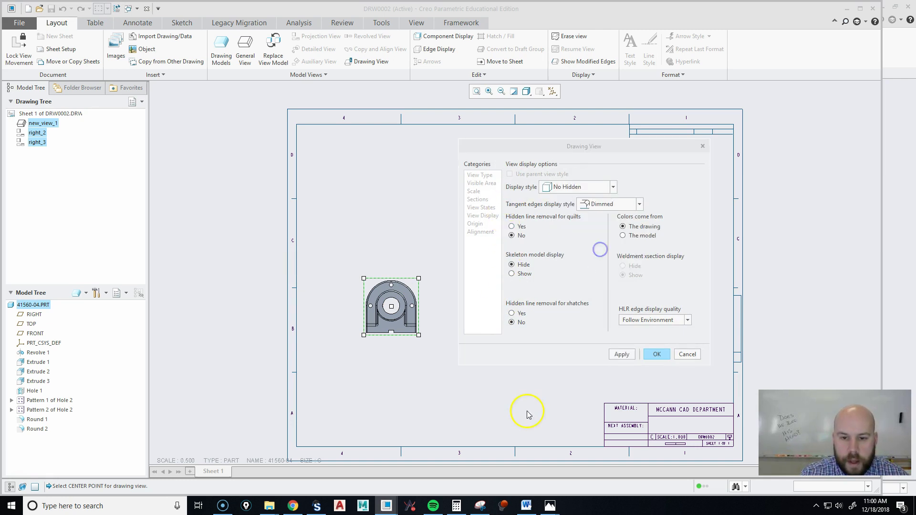
middle_click(527, 413)
Set the drawing scale to 1
double_click(187, 461)
text(1)
key(Return)
Spread the front, side and rear views apart across the sheet and shift their row slightly upward
click(661, 314)
drag(631, 328, 665, 319)
click(494, 302)
drag(488, 302, 500, 303)
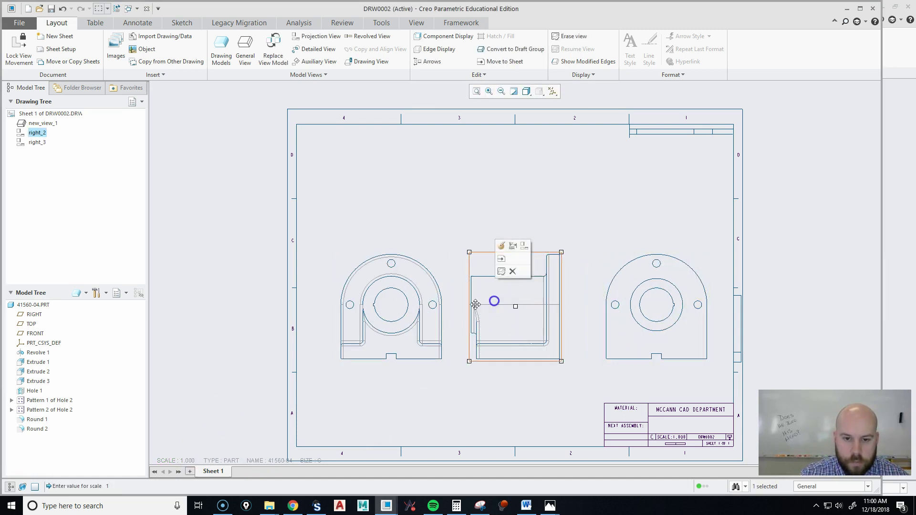
click(377, 324)
drag(377, 325, 365, 310)
click(463, 396)
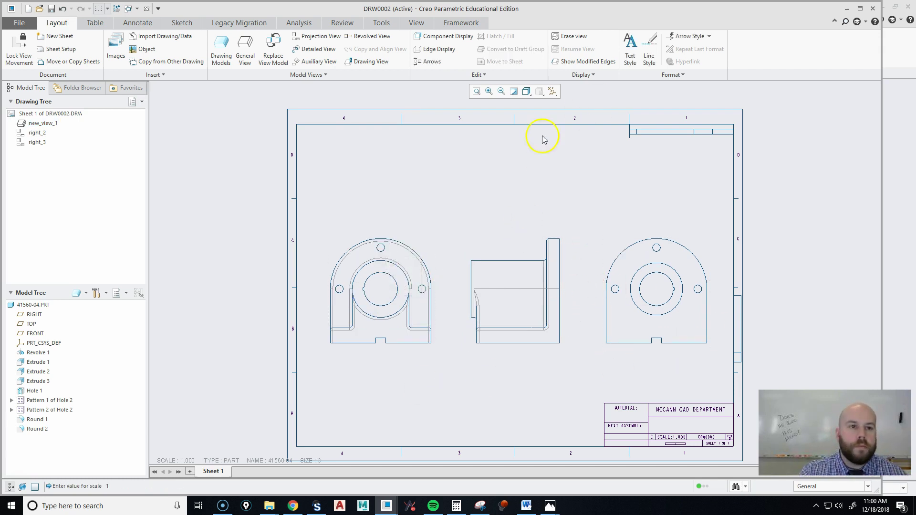
click(477, 91)
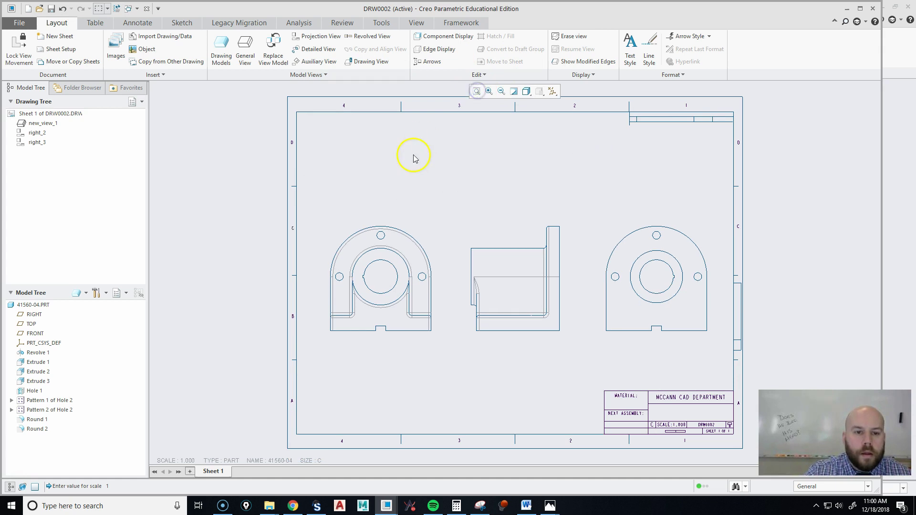
click(136, 9)
click(601, 265)
click(499, 341)
click(522, 276)
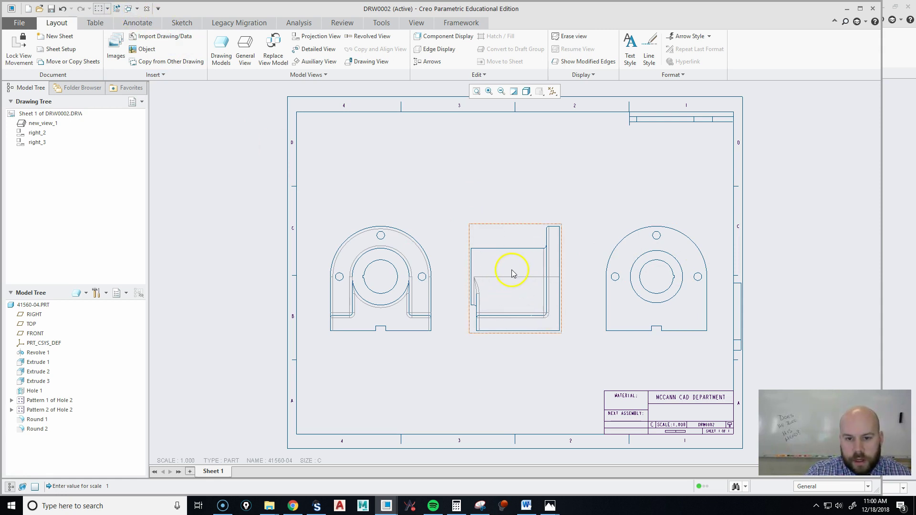
click(569, 239)
click(669, 295)
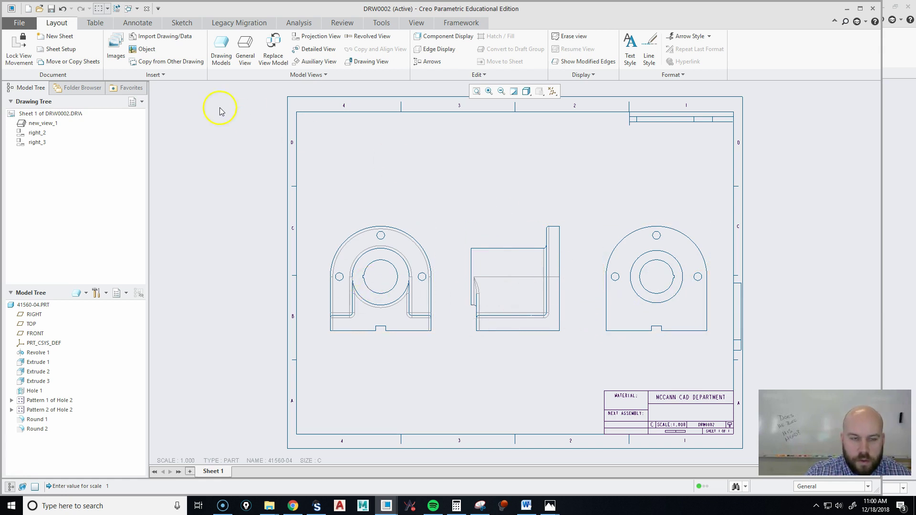
Switch to the 41560-04 part window and open the View Manager's list of cross sections
click(129, 10)
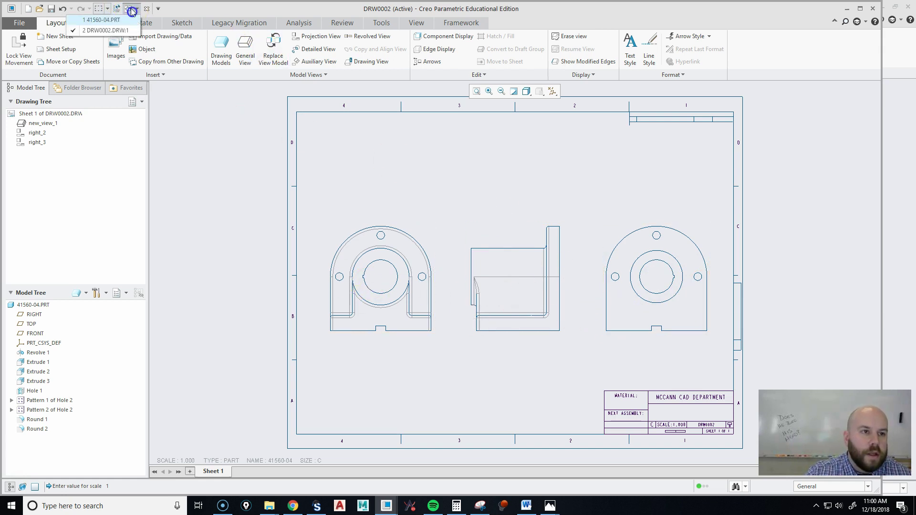
click(122, 20)
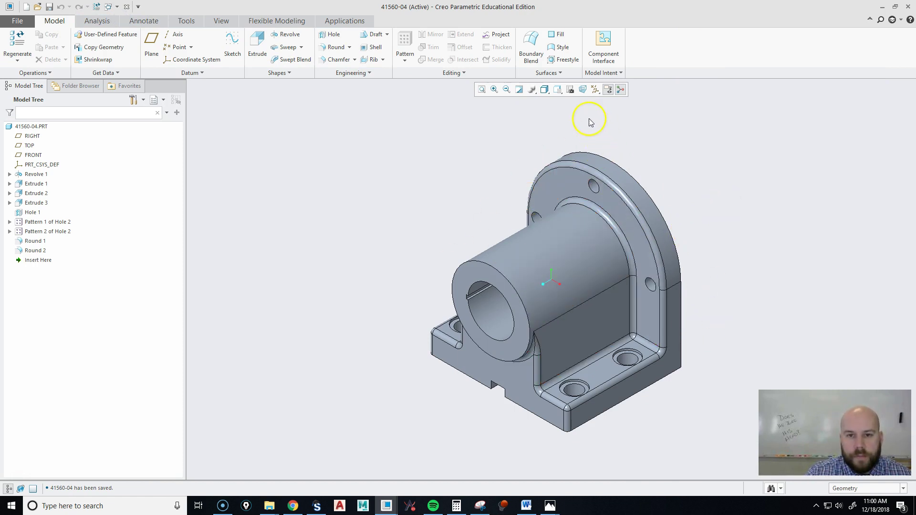
click(572, 95)
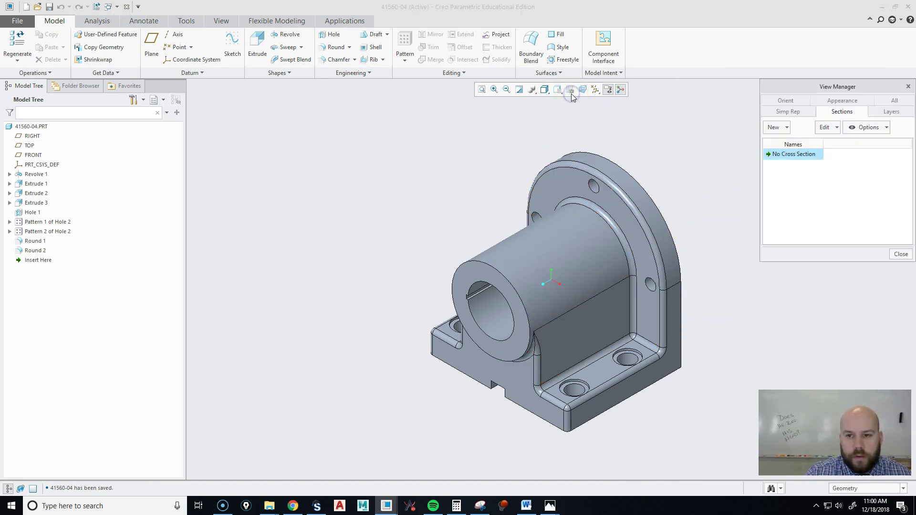
click(853, 116)
click(787, 114)
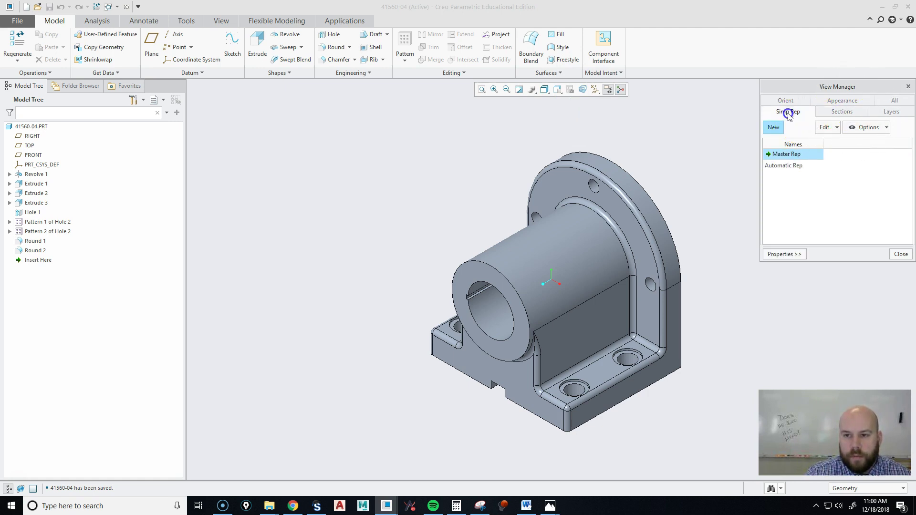
click(840, 114)
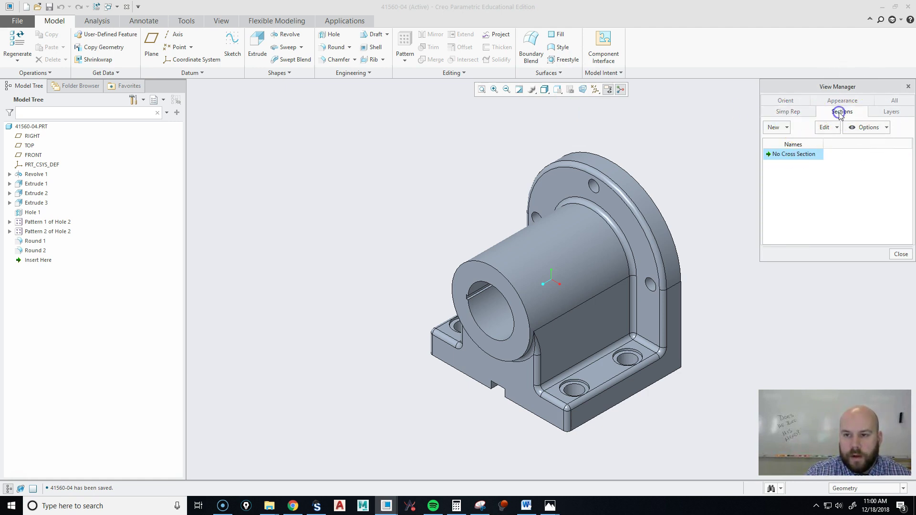
Create a planar cross section named A on the RIGHT datum plane at zero offset, with datum planes displayed
click(777, 128)
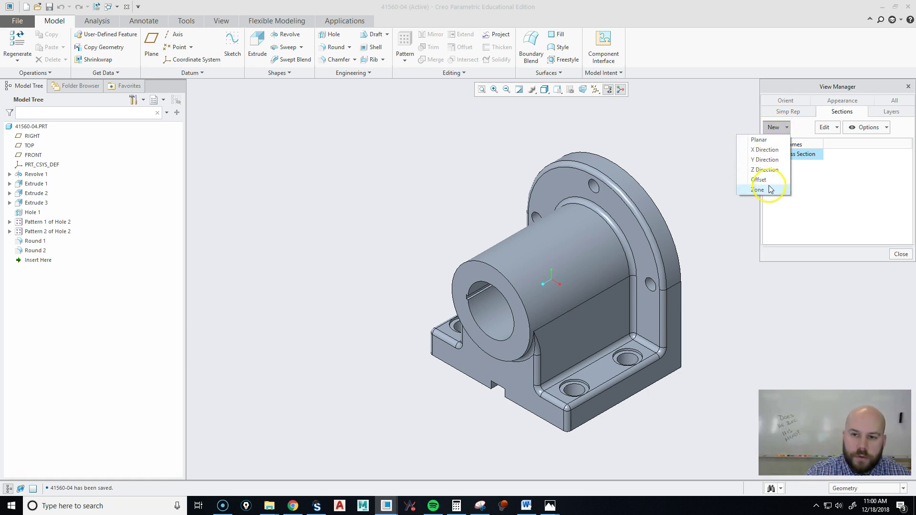
click(771, 141)
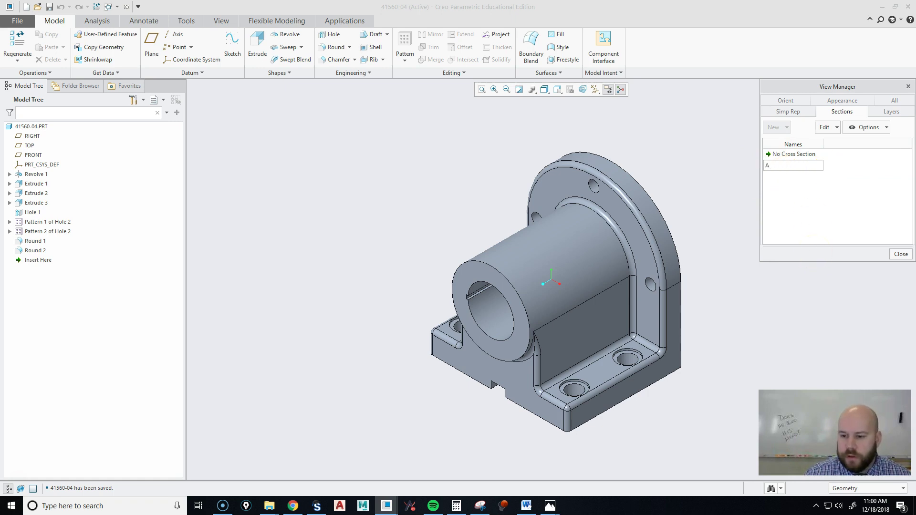
key(Return)
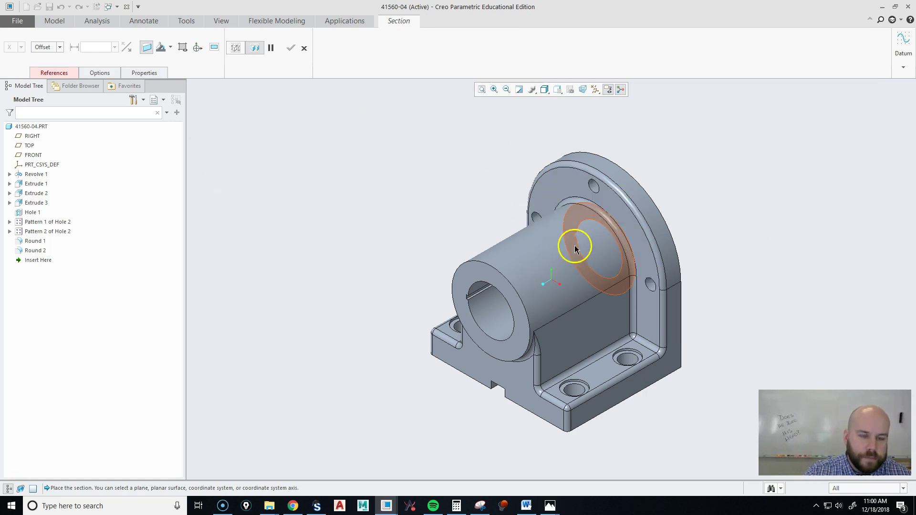
click(594, 93)
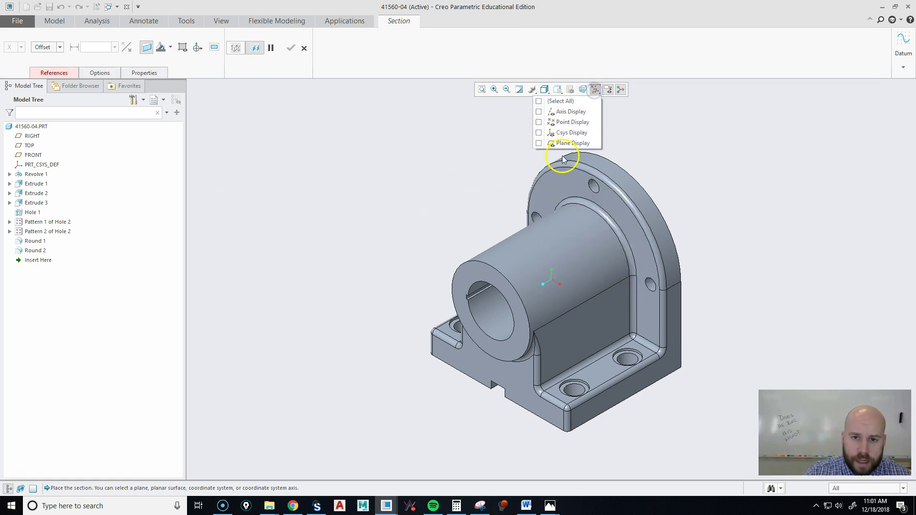
click(564, 143)
click(735, 147)
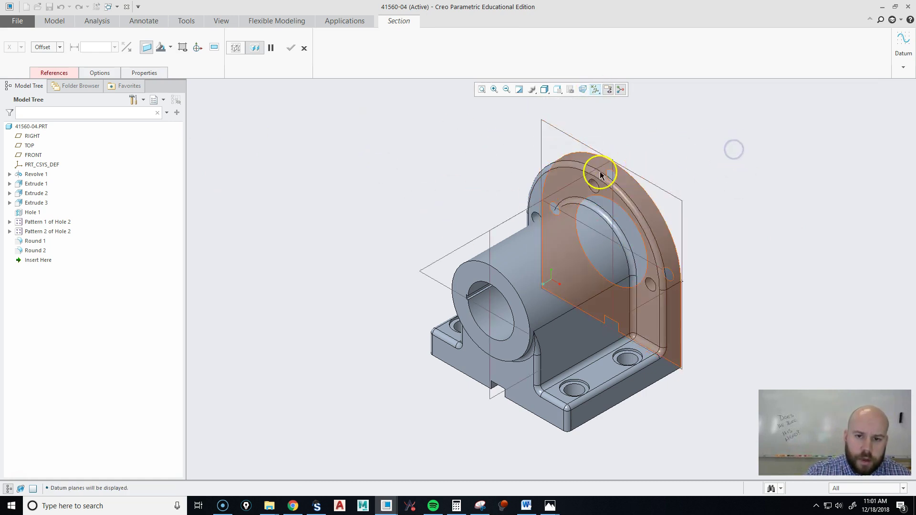
click(489, 244)
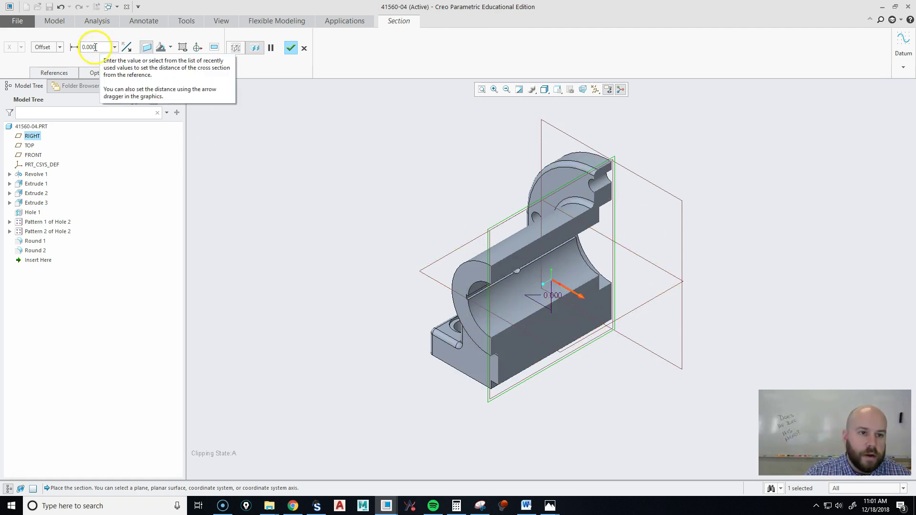
click(291, 48)
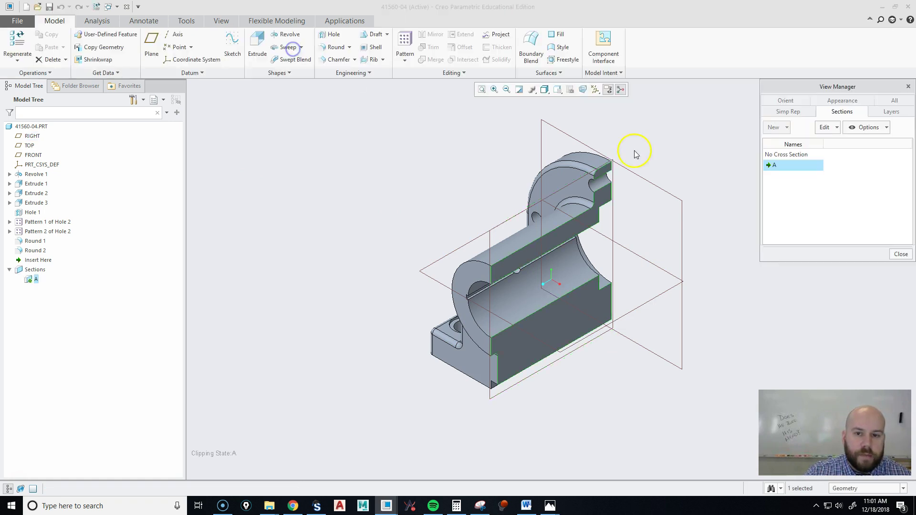
Switch the model between cross section A and No Cross Section, leaving No Cross Section active
double_click(786, 156)
double_click(785, 166)
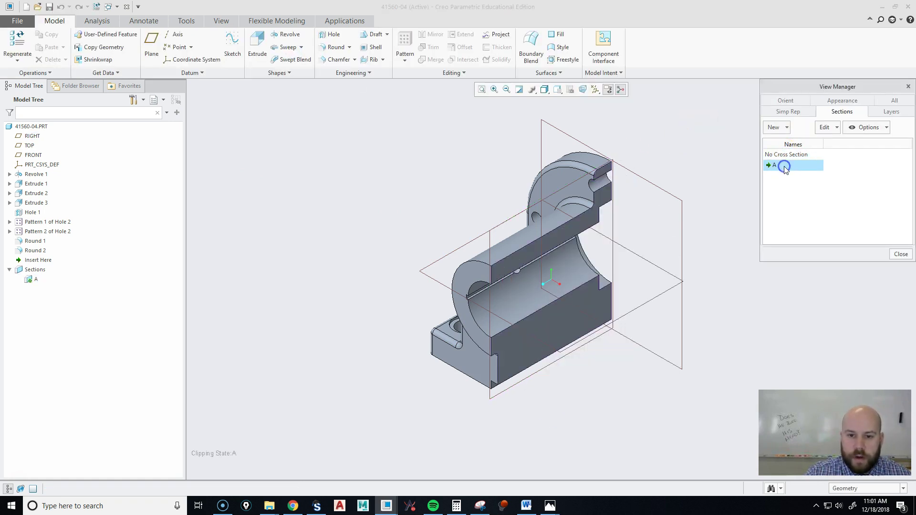
double_click(785, 155)
Start a new planar cross section named B with the full, uncut model displayed
click(780, 127)
click(771, 139)
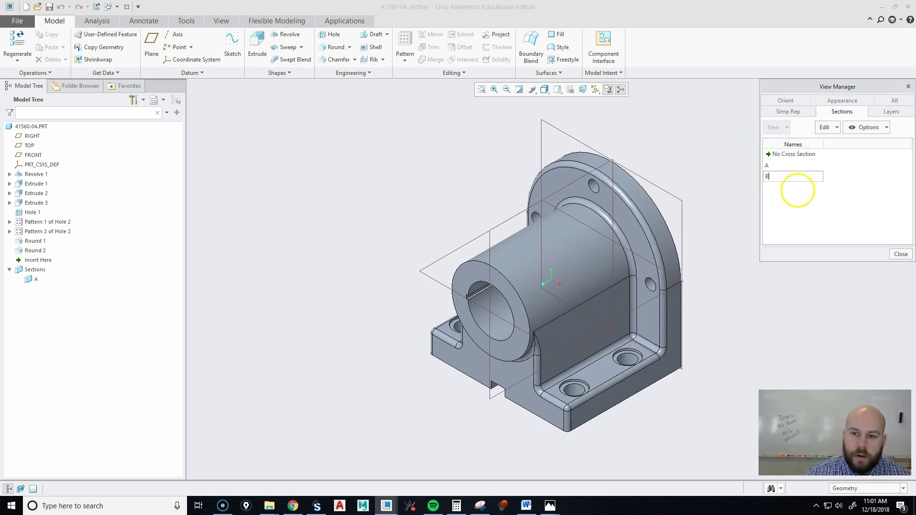
text(B)
key(Return)
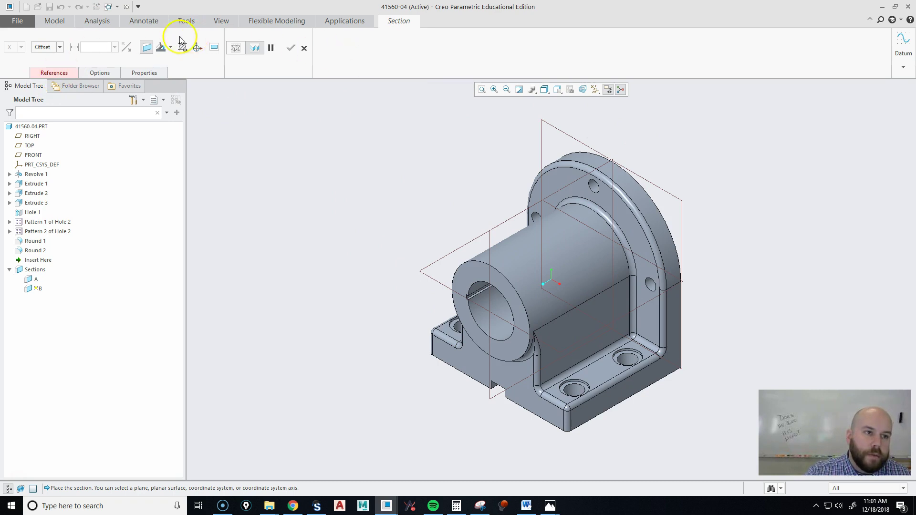
With datum axes displayed, define a datum plane through the bore's centre axis, rotated 90 degrees from the RIGHT plane
click(48, 22)
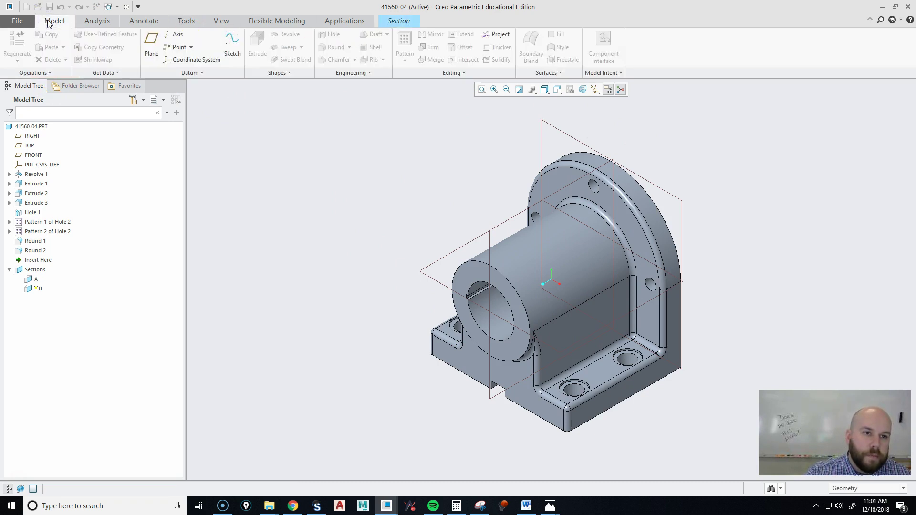
click(158, 51)
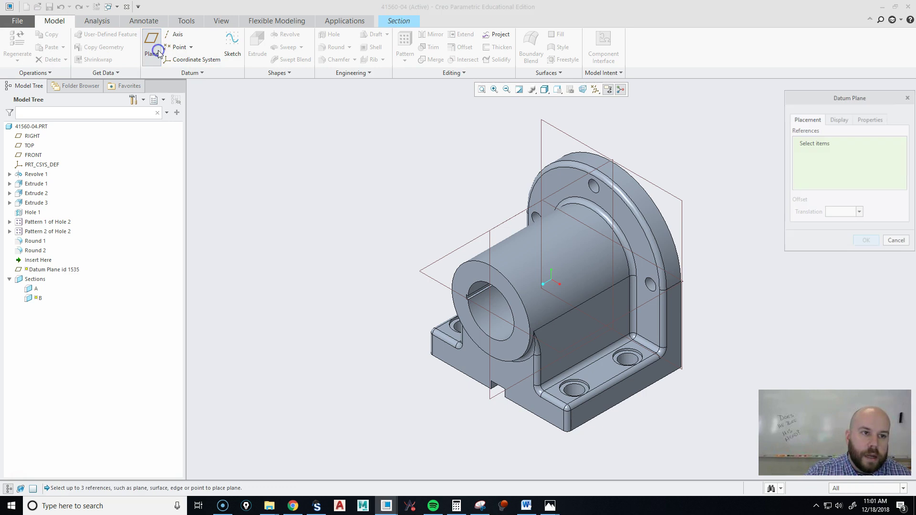
click(594, 90)
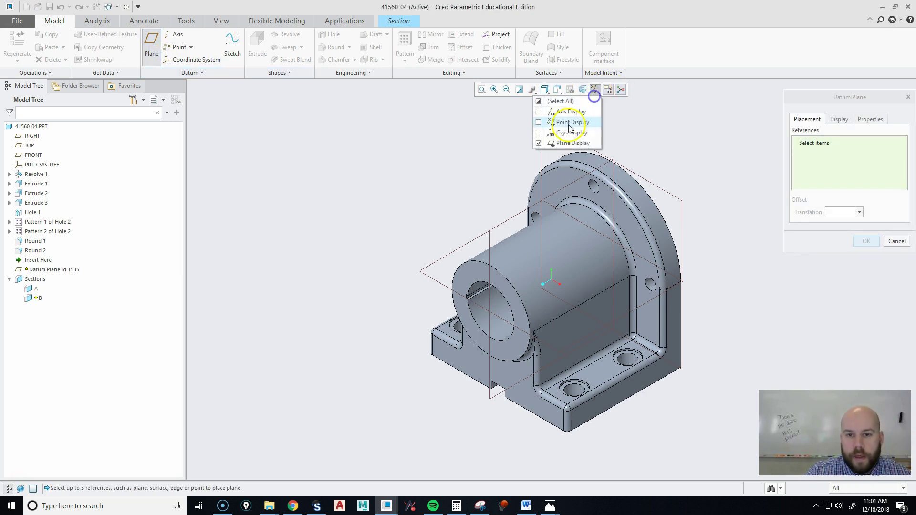
click(565, 112)
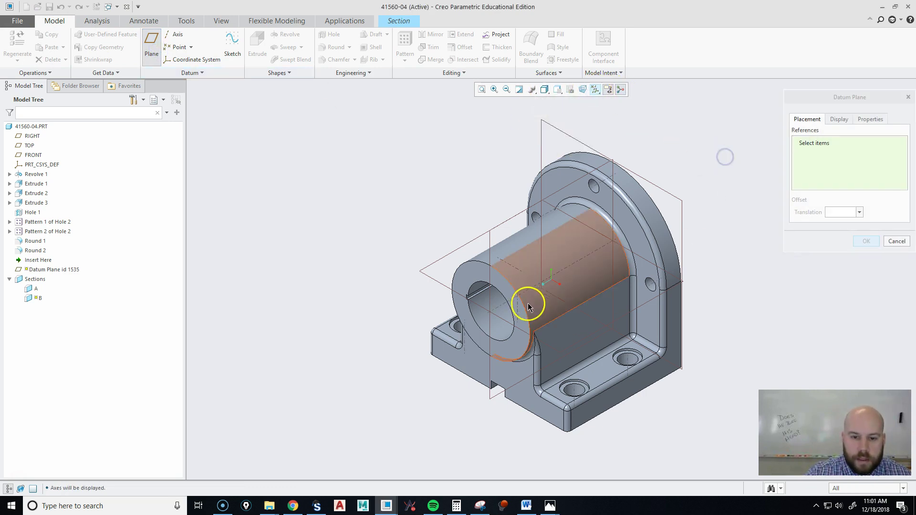
middle_drag(498, 315, 495, 267)
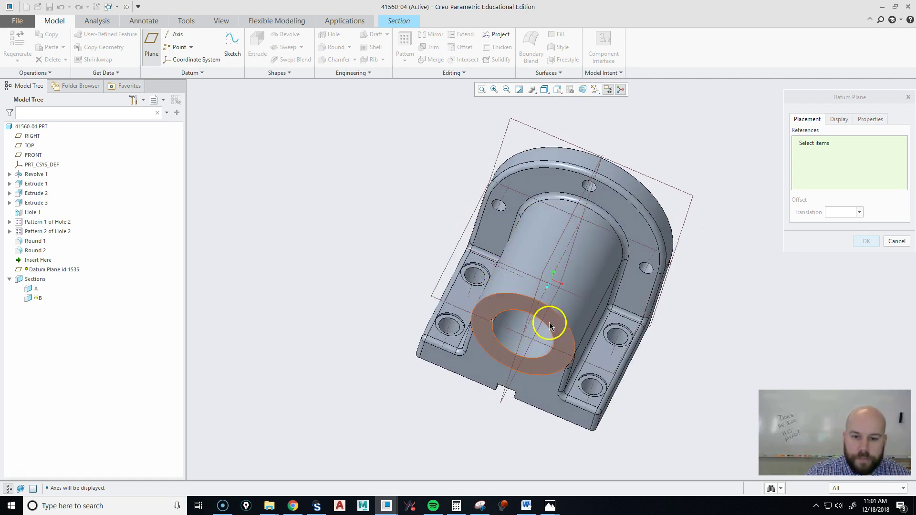
middle_drag(545, 298, 535, 300)
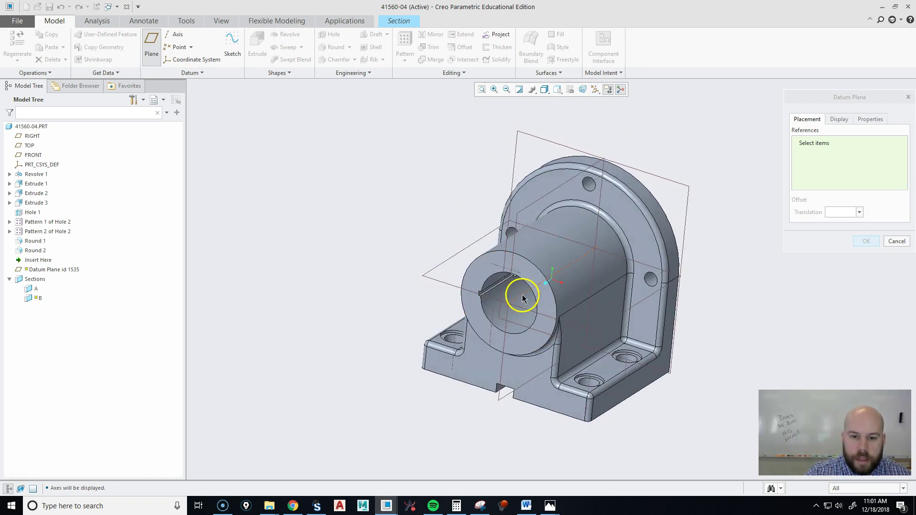
click(522, 295)
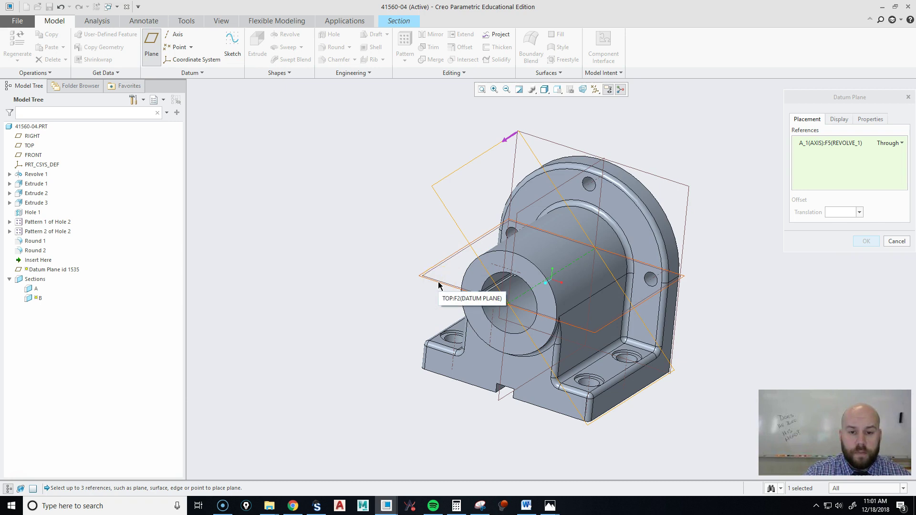
ctrl+click(527, 210)
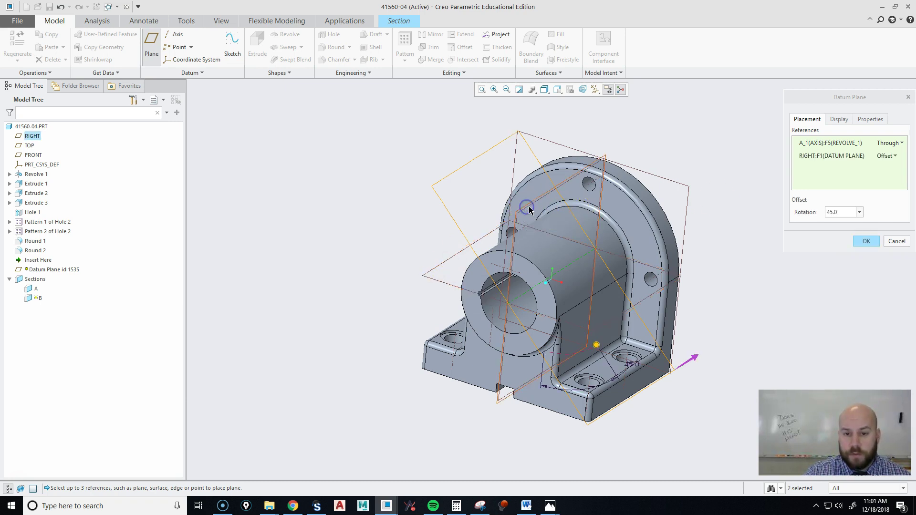
double_click(841, 212)
text(90)
key(Return)
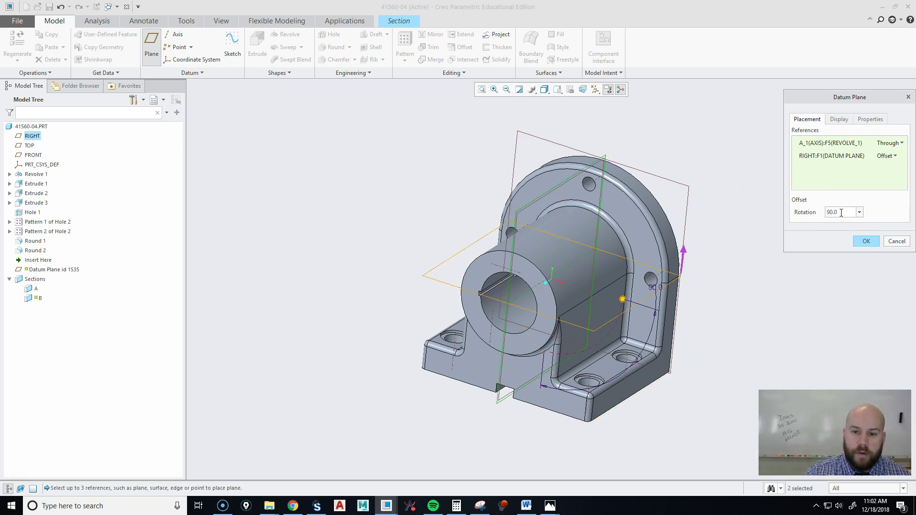
Name the new datum plane B-B and finish creating it
click(864, 120)
double_click(839, 138)
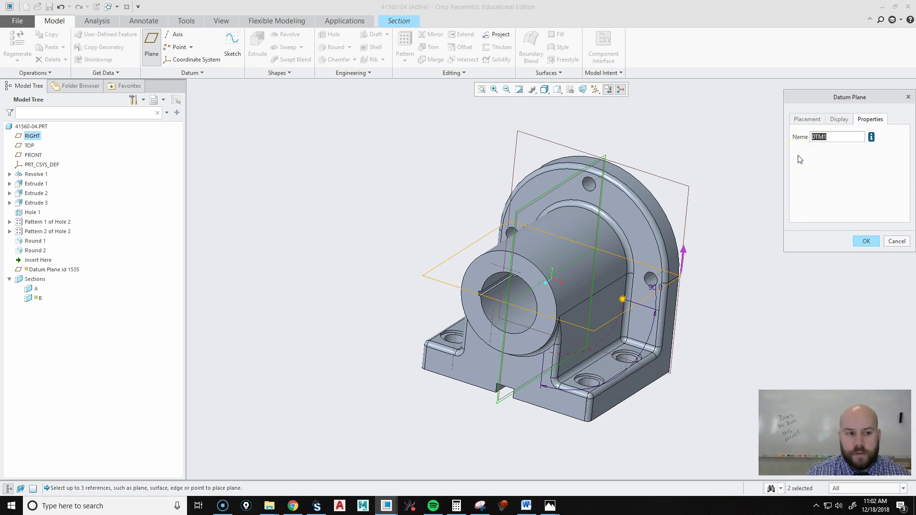
text(B-B)
click(866, 240)
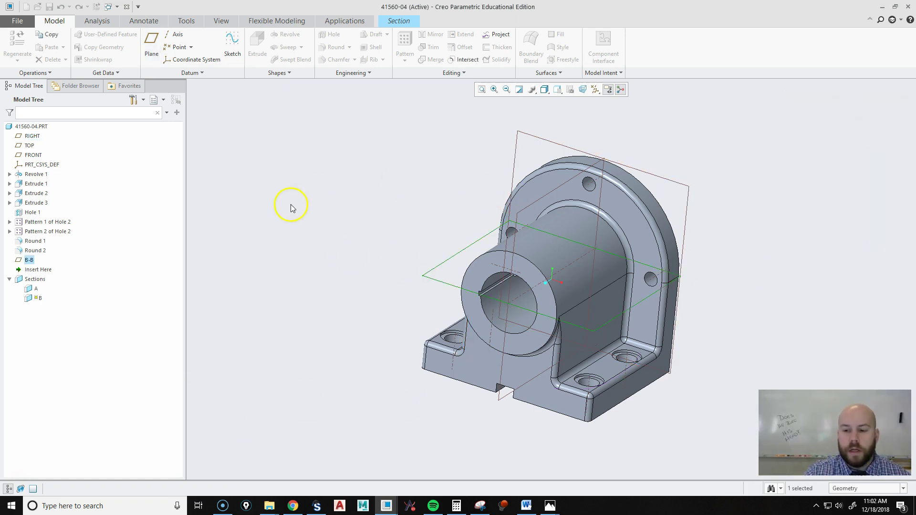
Place cross section B on datum plane B-B at zero offset, finish it, and close the View Manager
click(23, 261)
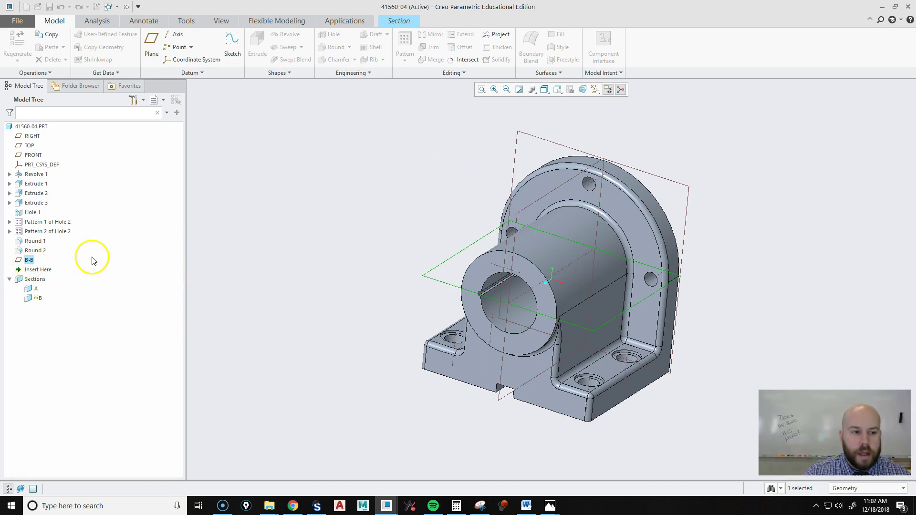
click(29, 261)
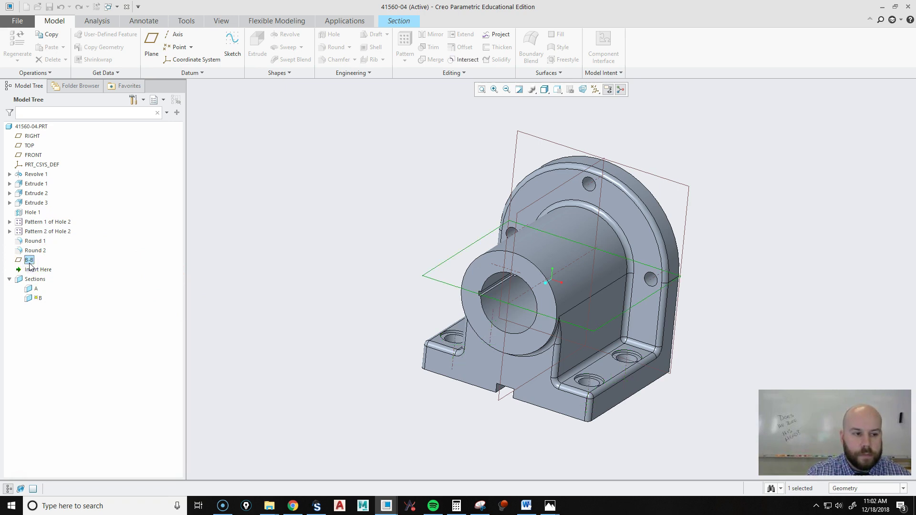
click(391, 22)
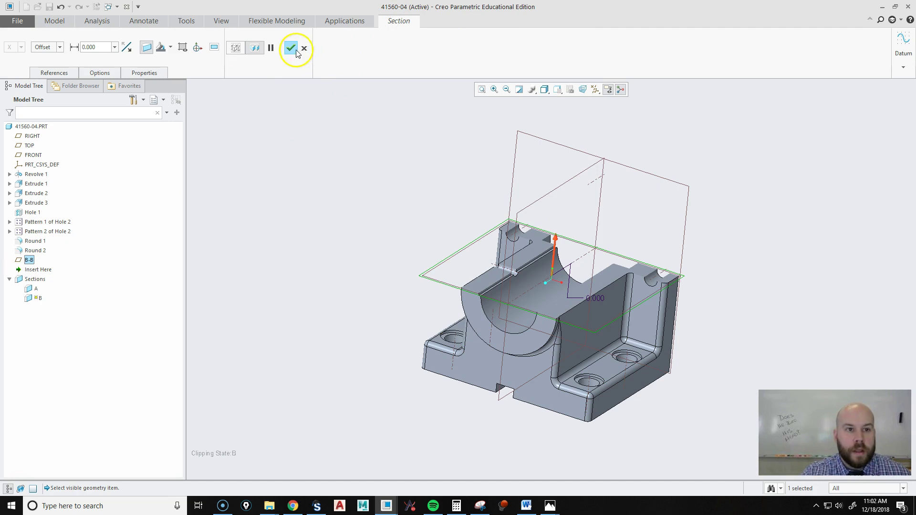
click(289, 52)
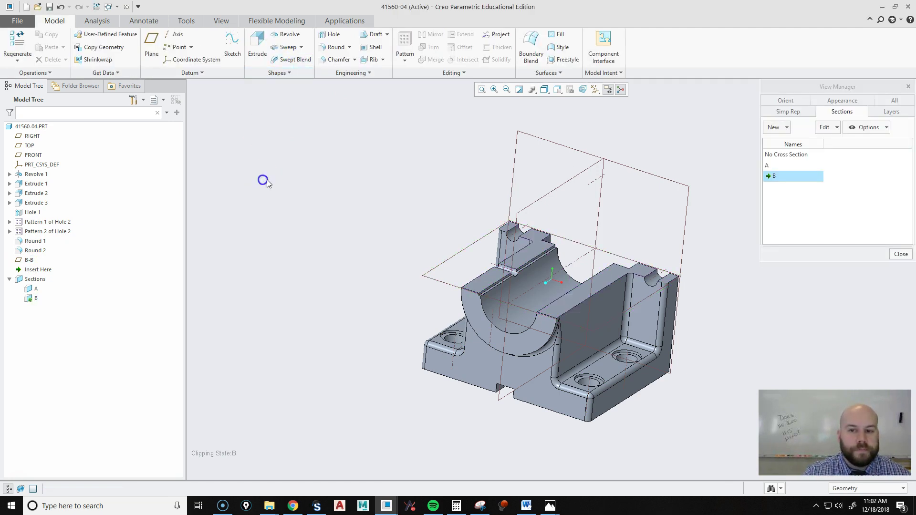
click(901, 253)
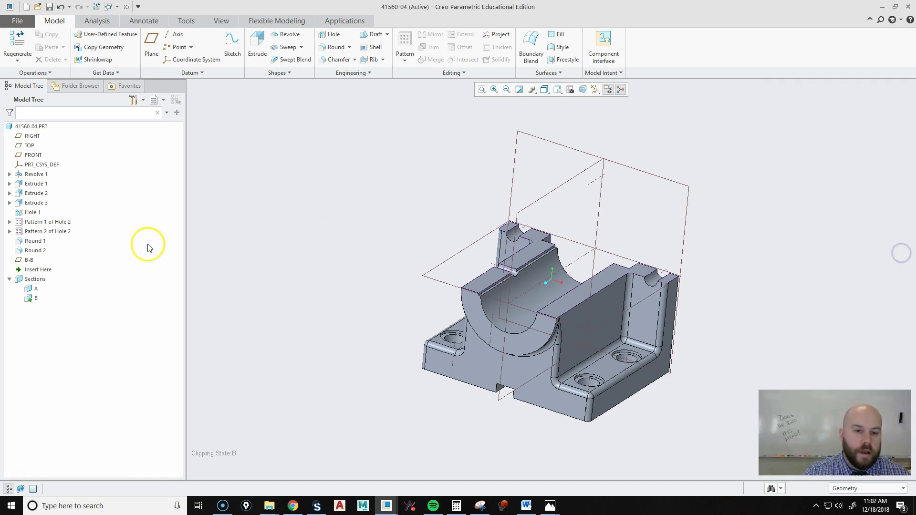
click(29, 260)
key(Delete)
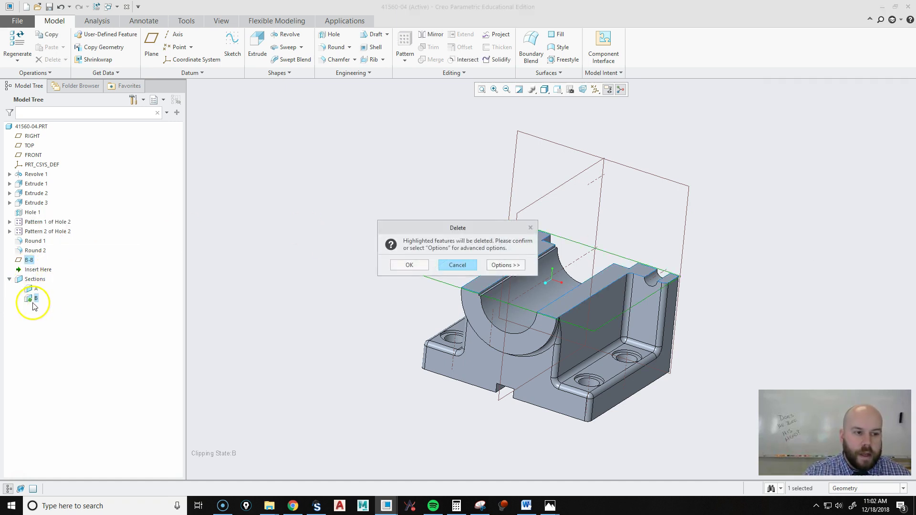
click(458, 265)
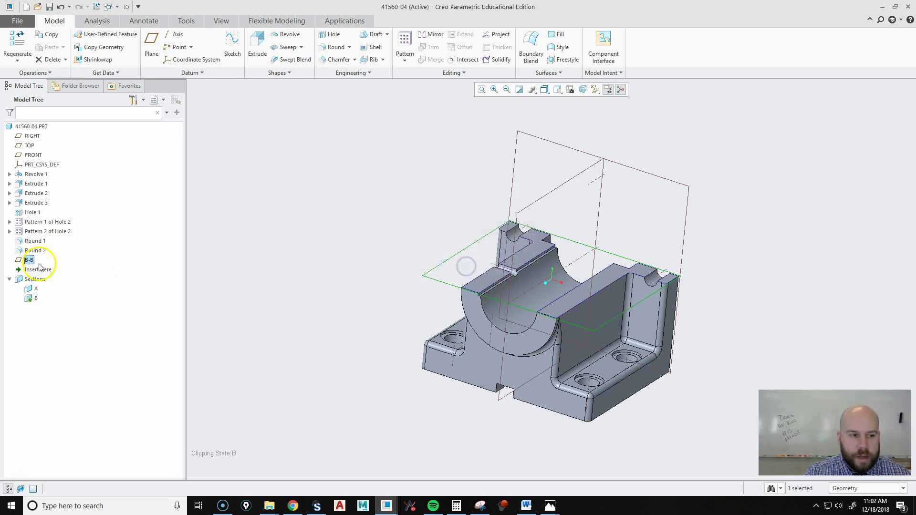
click(239, 212)
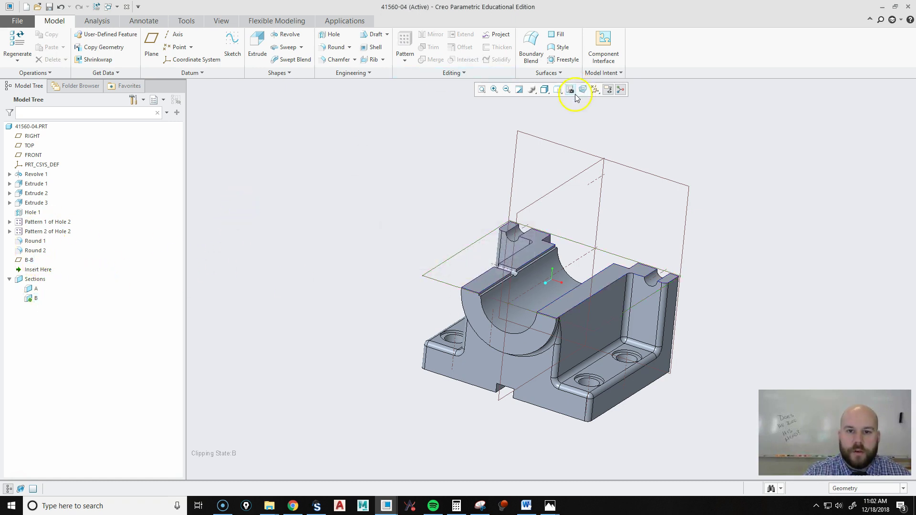
Restore the model's default isometric orientation, reopen the View Manager's cross sections, and inspect the cut faces of section B
click(557, 90)
click(492, 100)
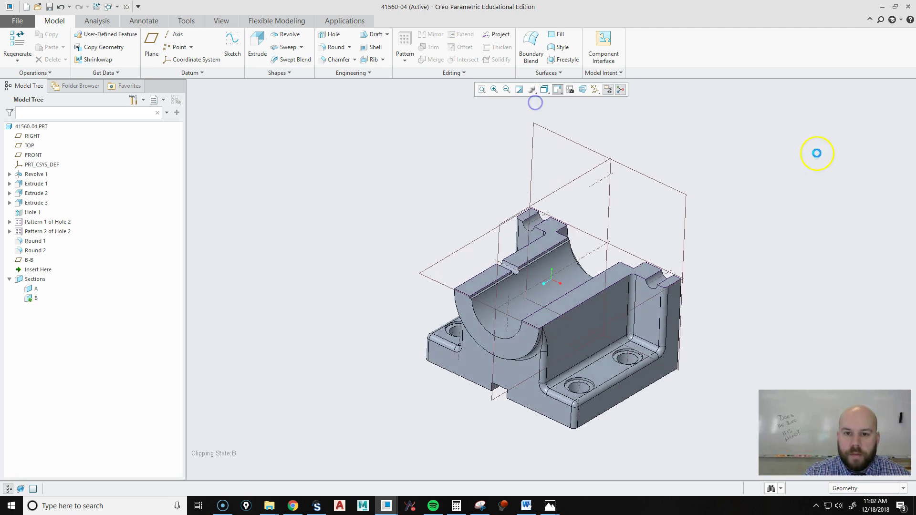
click(570, 89)
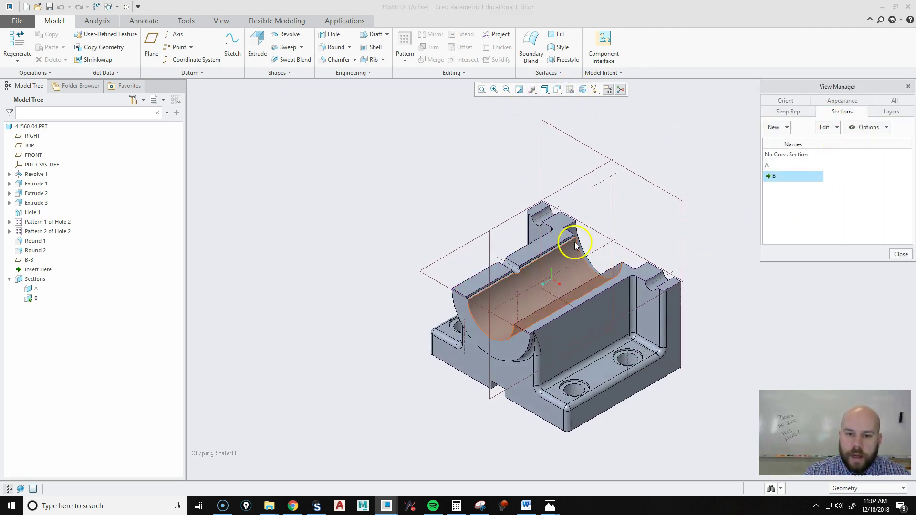
scroll(512, 268, down, 3)
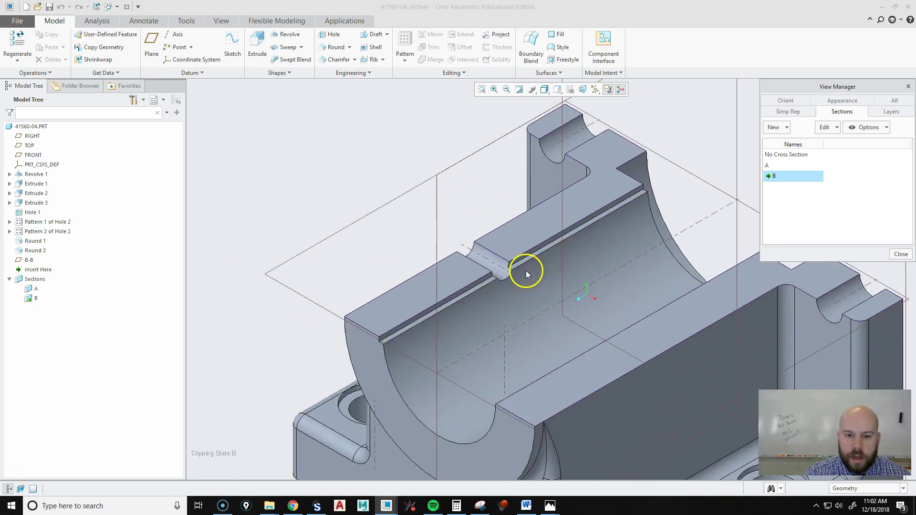
scroll(398, 276, up, 3)
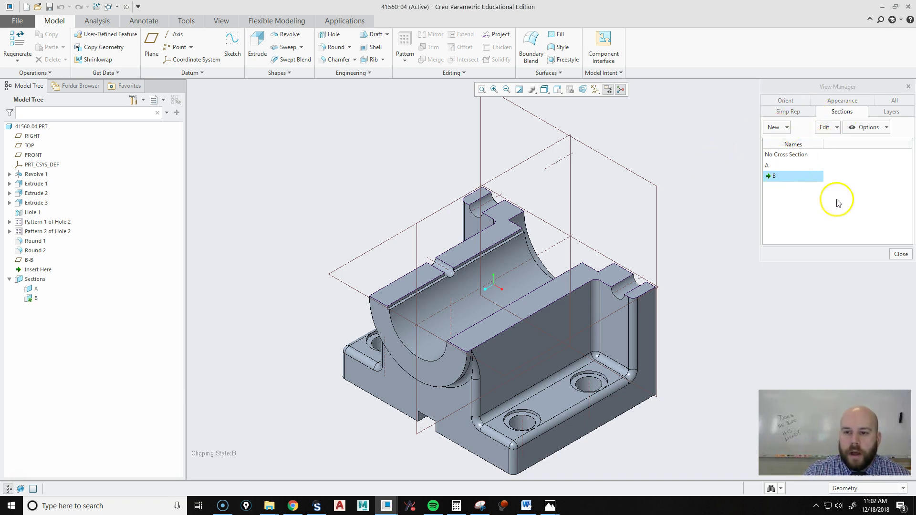
Activate No Cross Section and start a new offset cross section named C
double_click(786, 154)
click(773, 127)
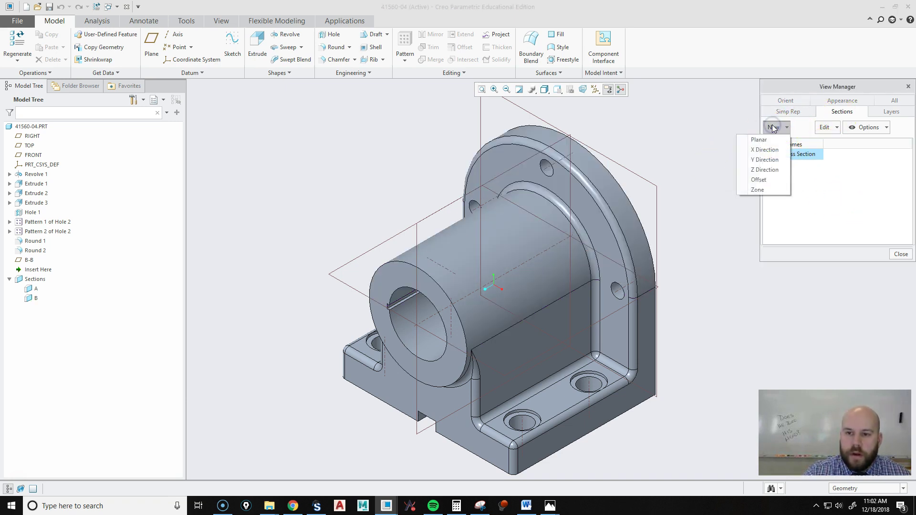
click(772, 180)
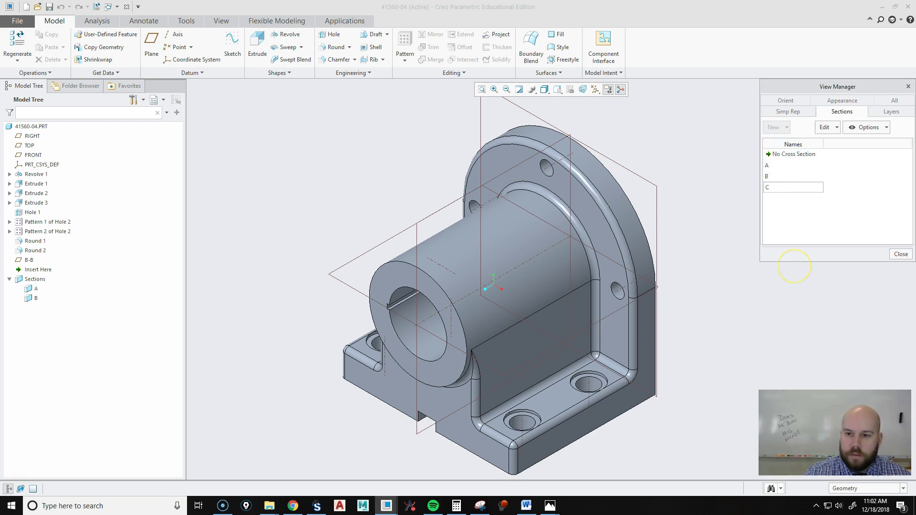
key(Return)
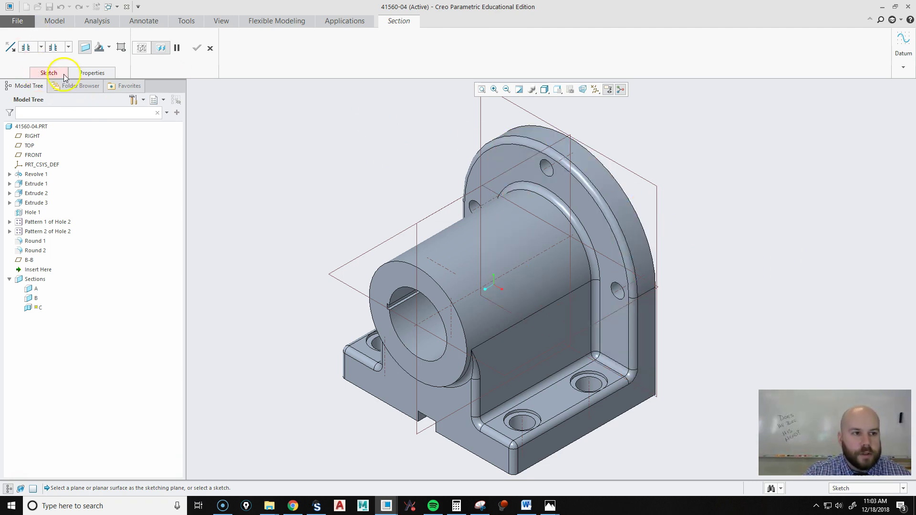
Open a sketch for section C on the flange's flat back face, keeping the Revolve 1 surface as the Left orientation reference
click(49, 73)
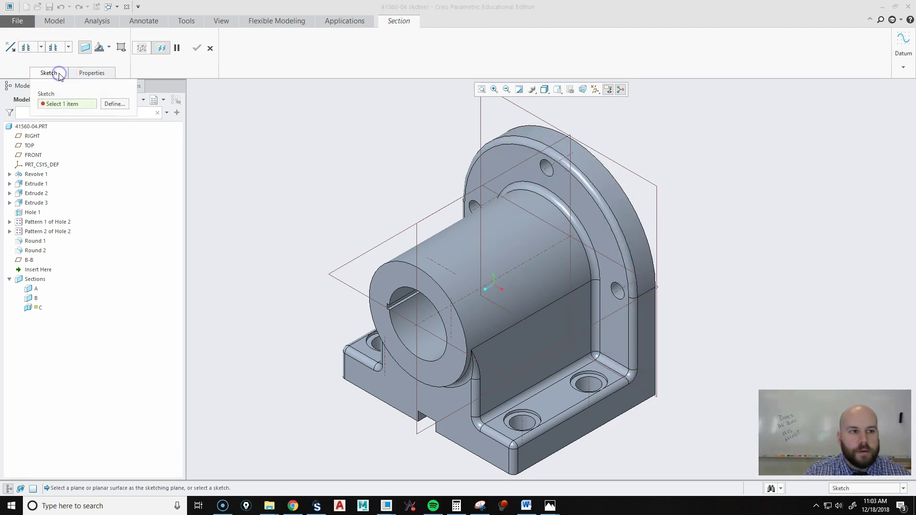
click(118, 107)
middle_drag(453, 267, 523, 244)
click(523, 243)
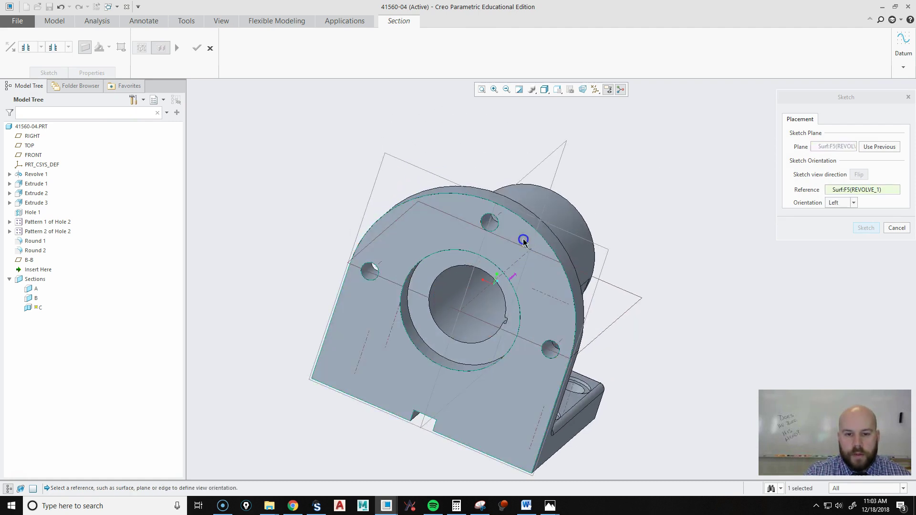
click(853, 190)
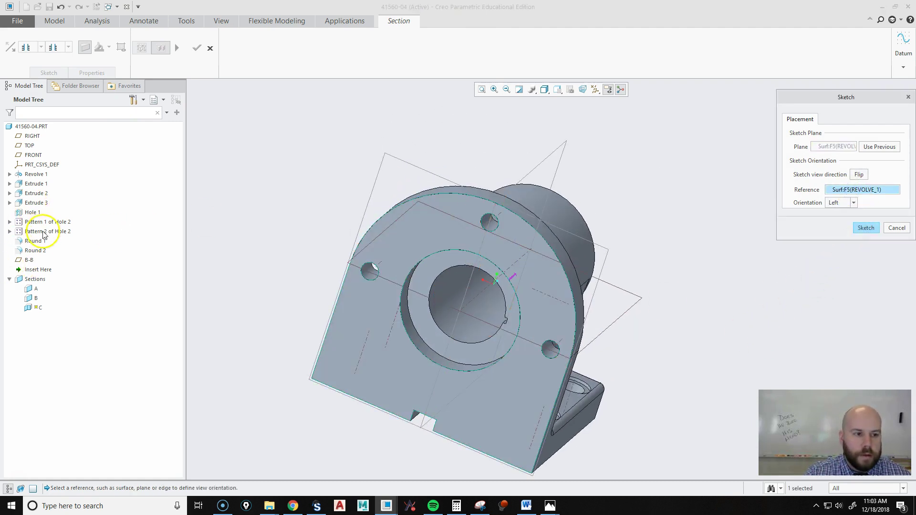
click(865, 228)
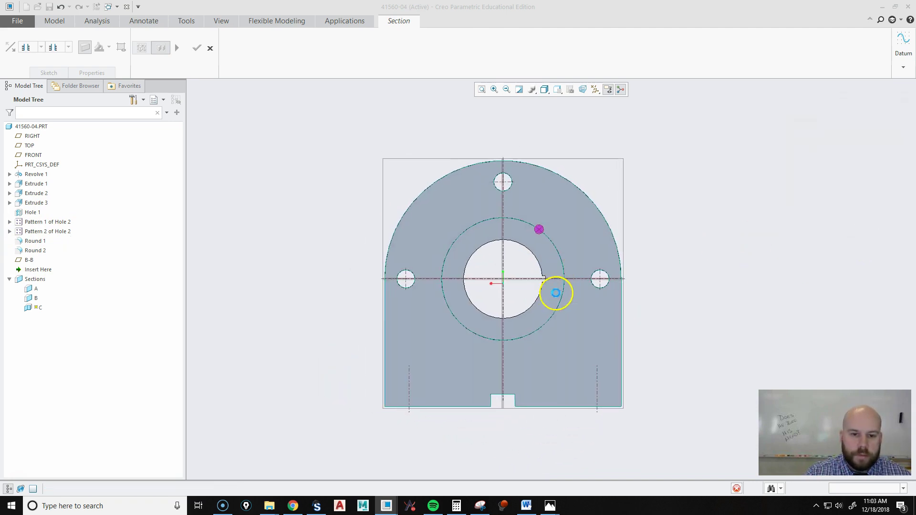
Add the upper and right-hand flange holes, the base's bottom edge and the flange's outer arc as sketch references
scroll(602, 322, down, 1)
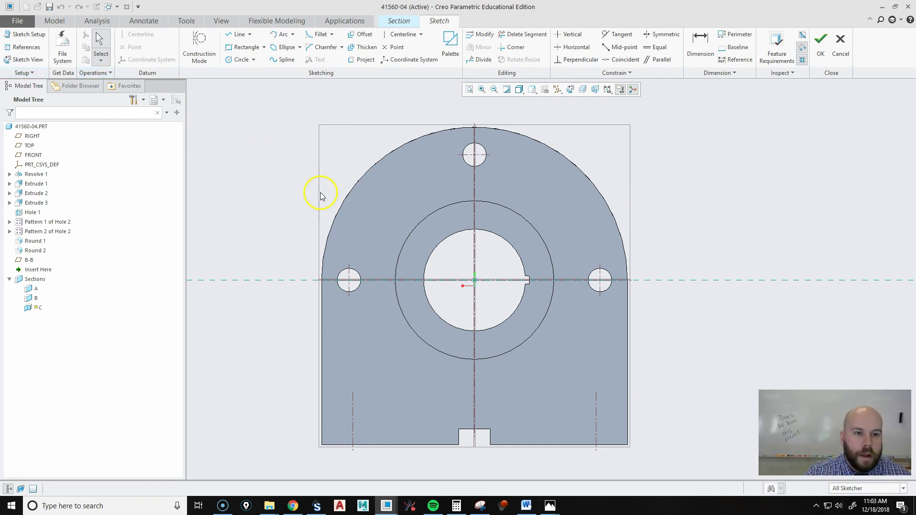
right_click(262, 159)
click(199, 193)
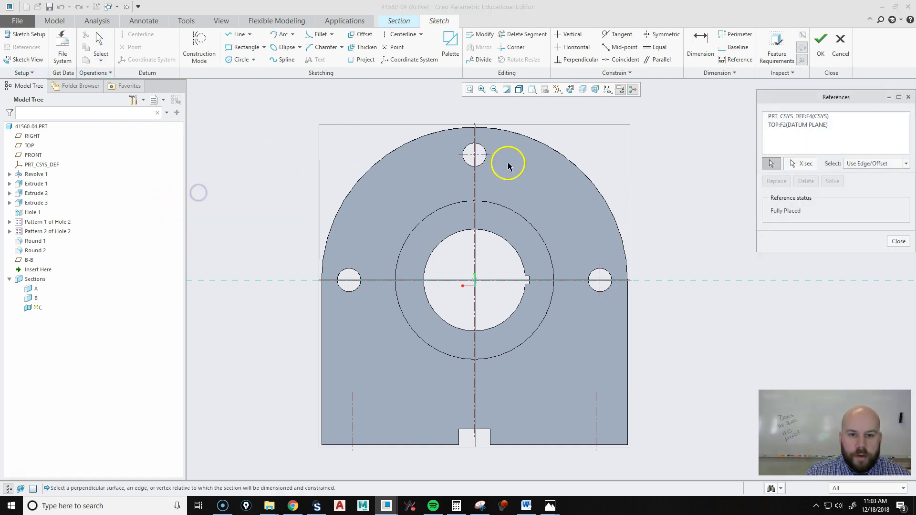
click(484, 167)
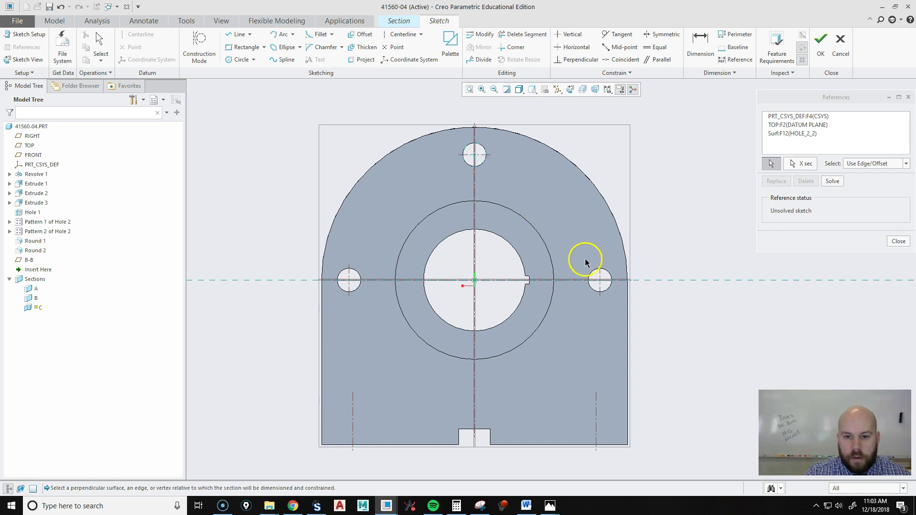
click(592, 272)
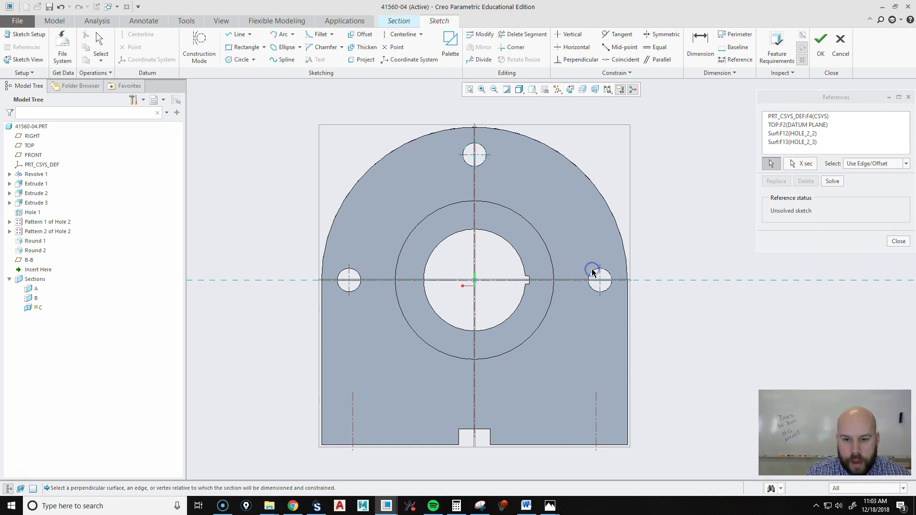
click(579, 449)
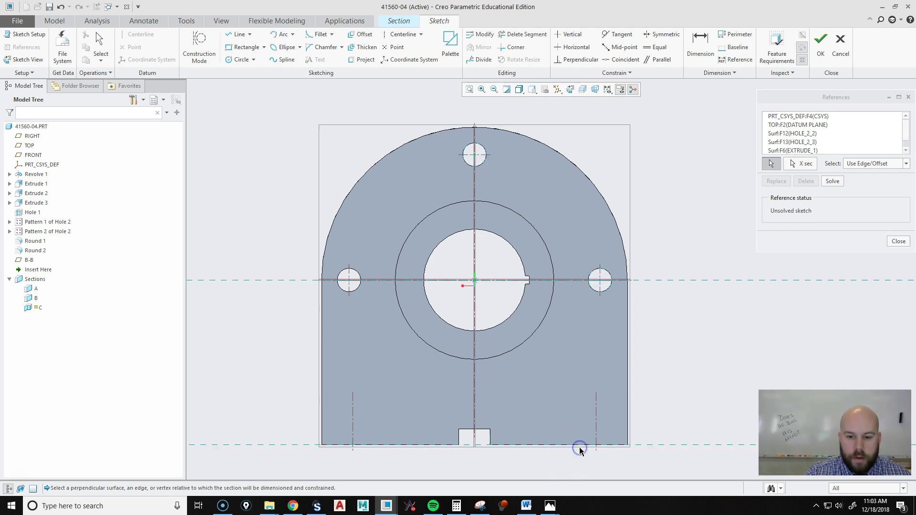
click(517, 136)
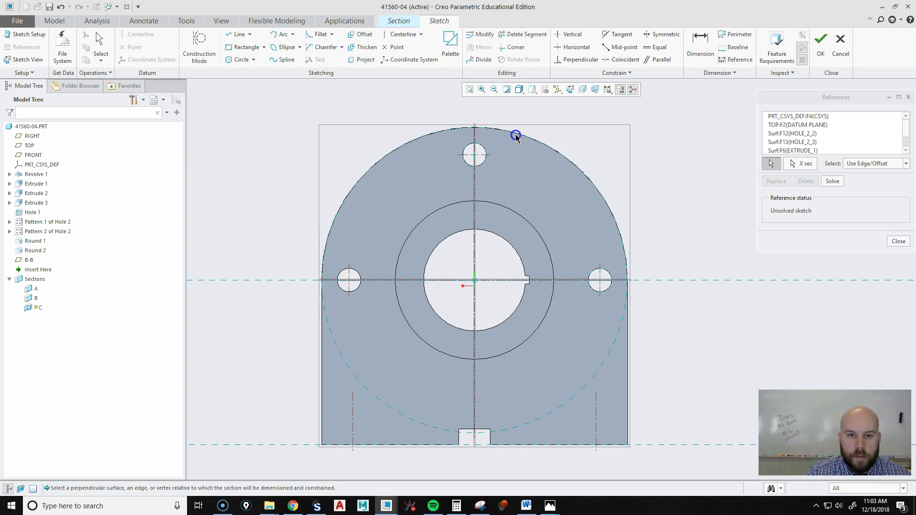
click(898, 241)
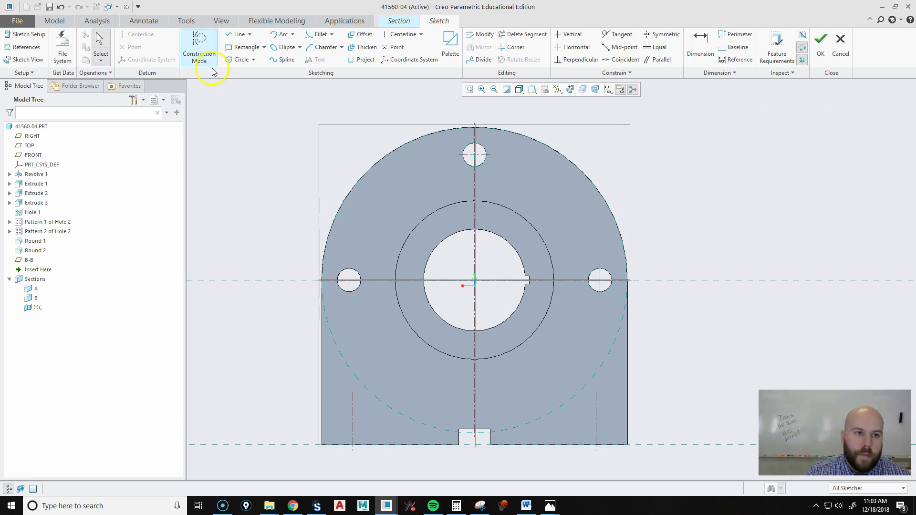
Add the vertical datum plane through the bore centre as another sketch reference
click(238, 35)
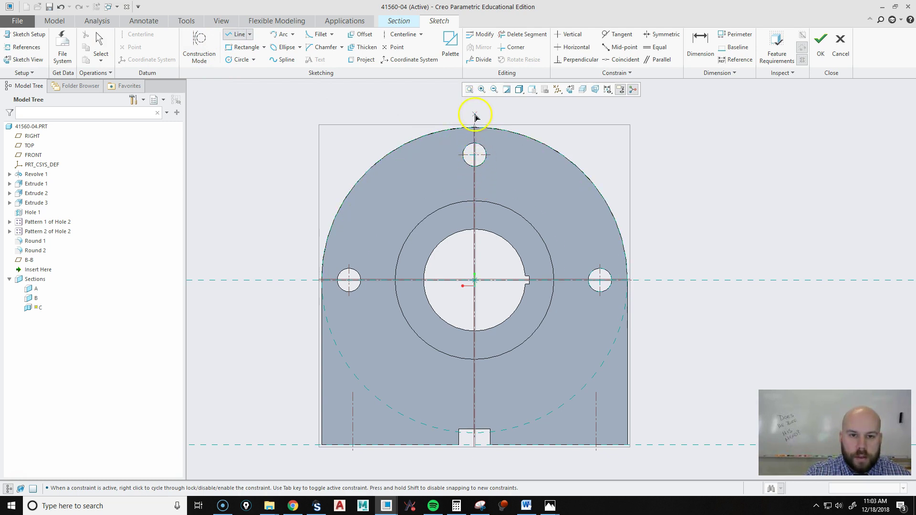
middle_click(293, 167)
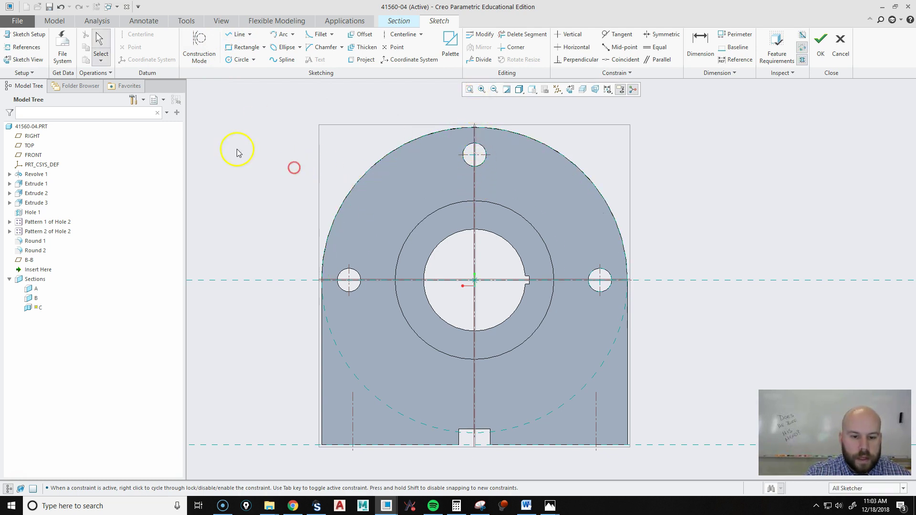
click(10, 43)
click(474, 219)
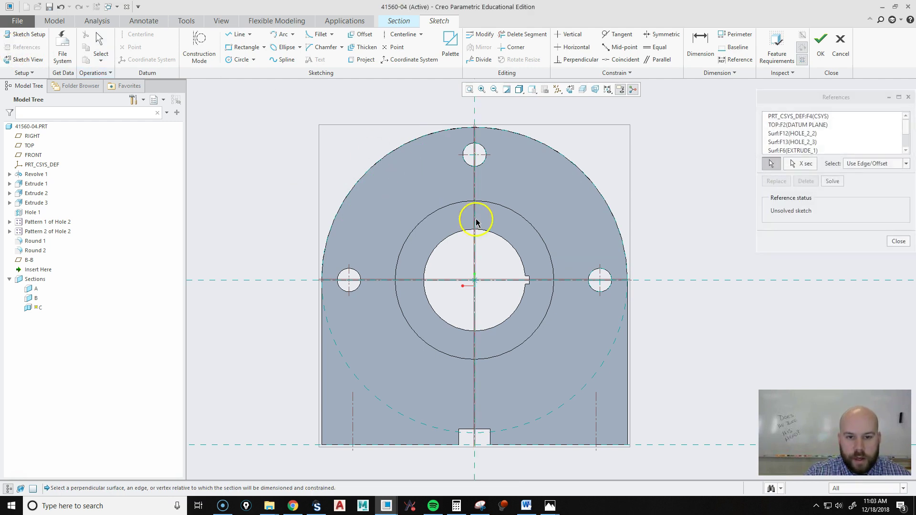
click(416, 308)
Sketch a stepped section line from above the flange down through the upper hole, about 1.975 across, and down past the base through the right-hand hole
click(237, 34)
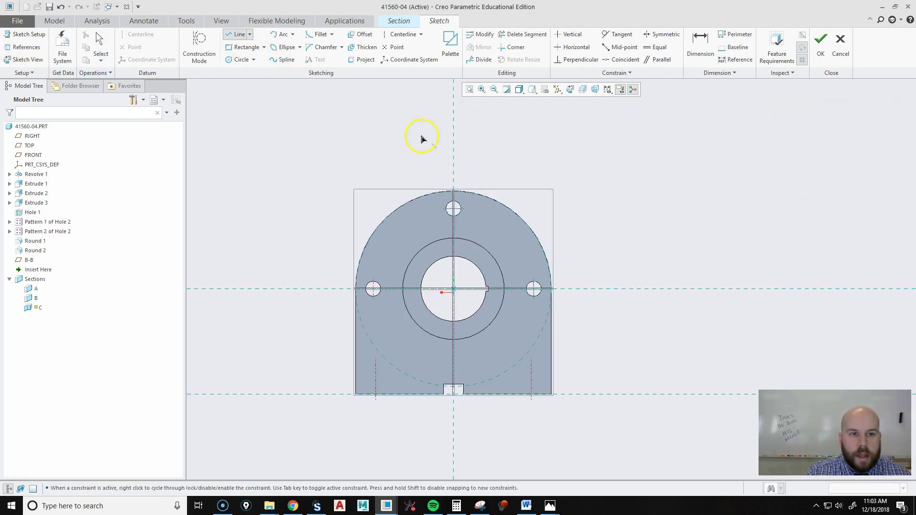
click(453, 159)
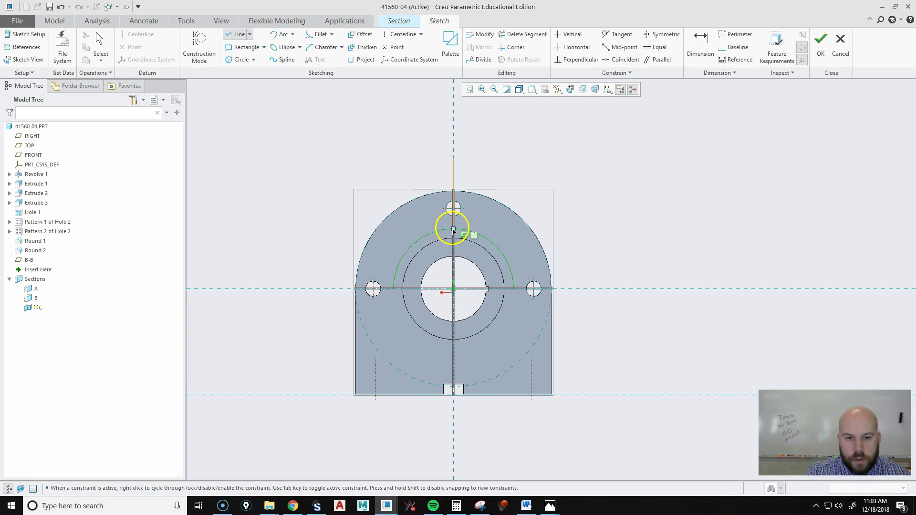
scroll(453, 225, up, 3)
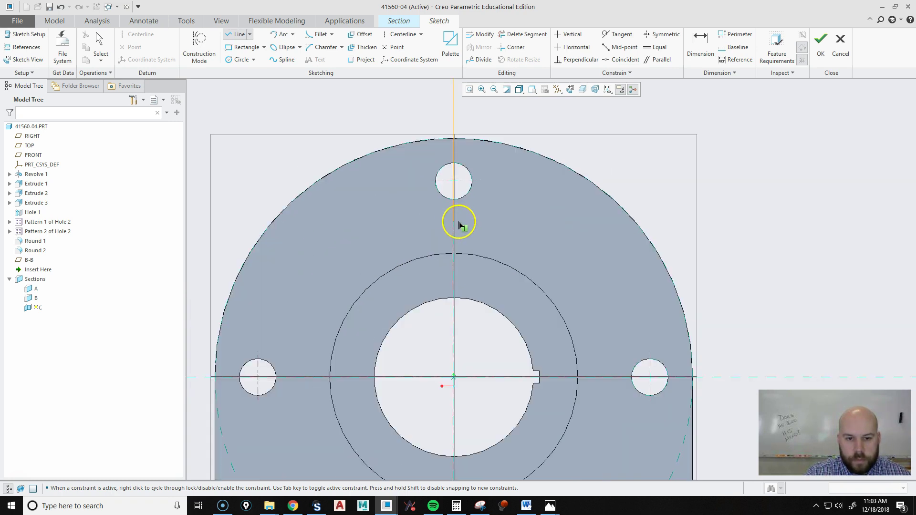
click(458, 222)
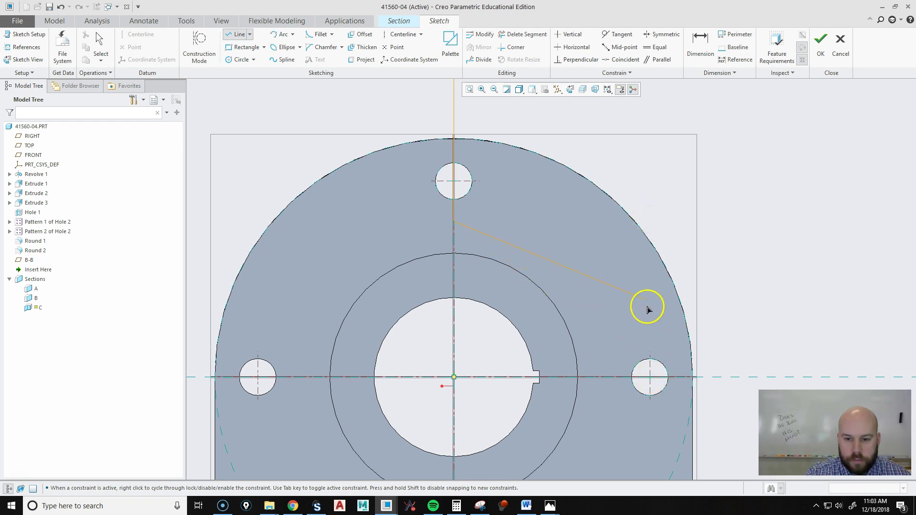
click(648, 220)
scroll(646, 219, down, 4)
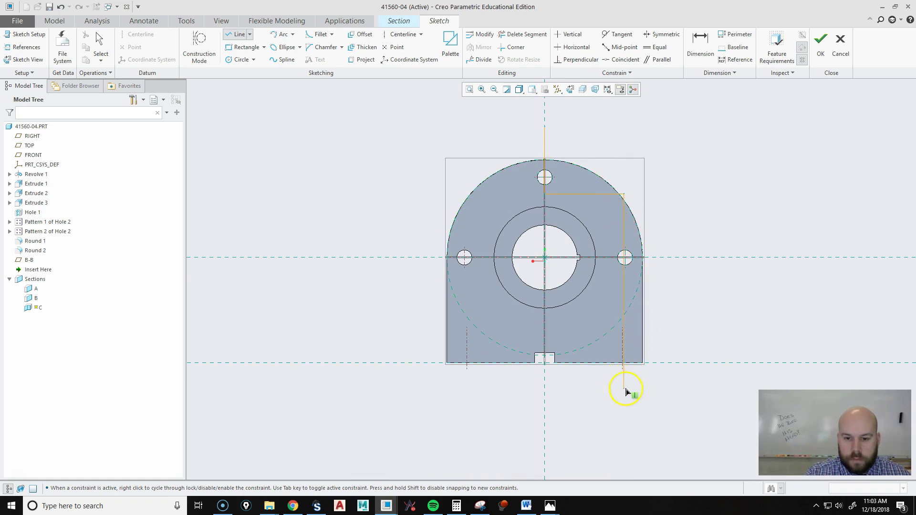
click(624, 384)
middle_click(674, 258)
middle_click(686, 371)
Make the long vertical section line coincident with the centre of the right-hand flange hole
scroll(713, 182, up, 3)
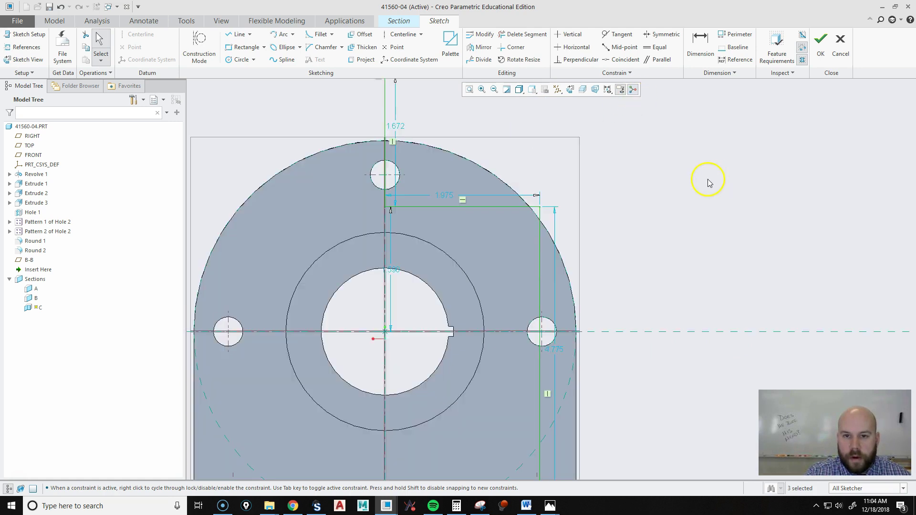
scroll(637, 248, down, 2)
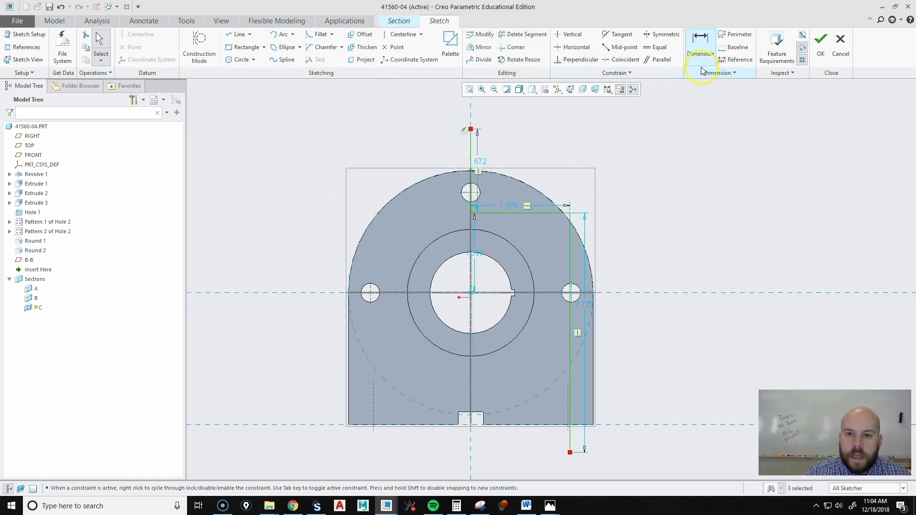
click(637, 60)
scroll(623, 278, up, 5)
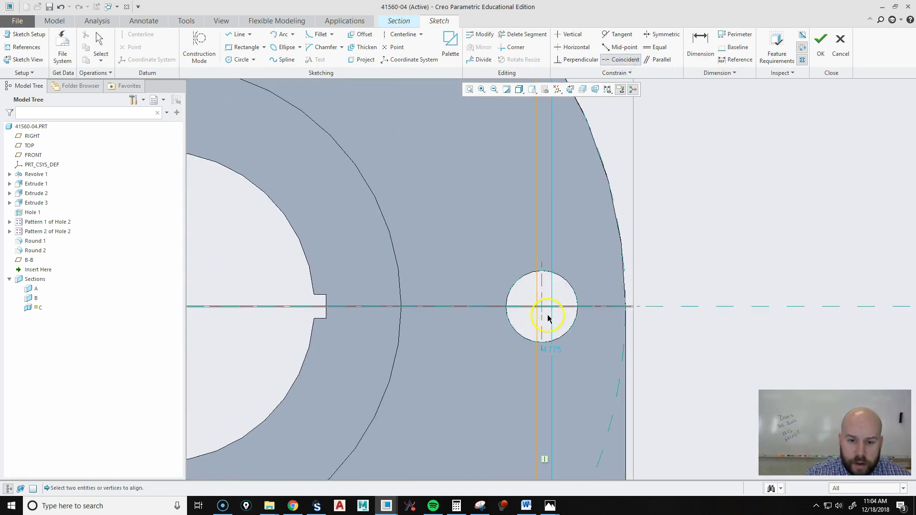
click(541, 306)
click(536, 284)
scroll(535, 315, down, 3)
scroll(552, 223, down, 3)
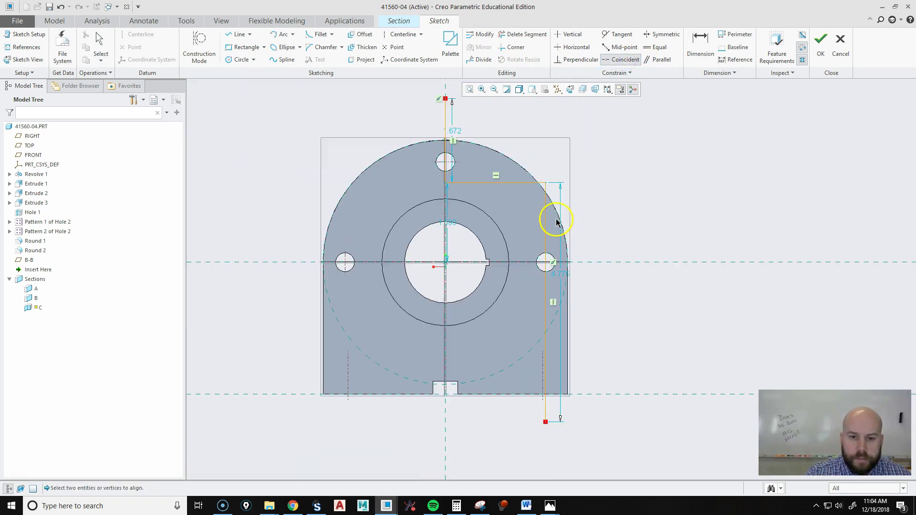
middle_click(630, 195)
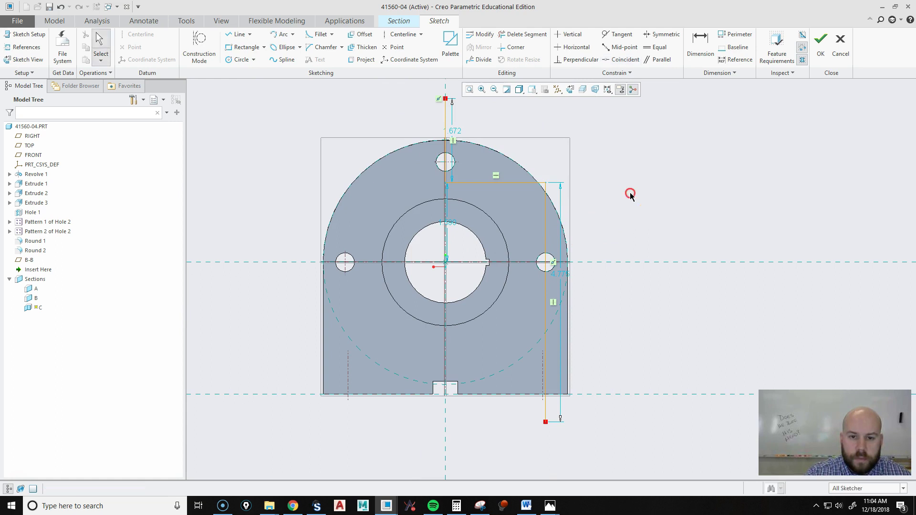
Set the length of the long vertical segment through the right-hand hole to 4.75
double_click(565, 279)
text(4.75)
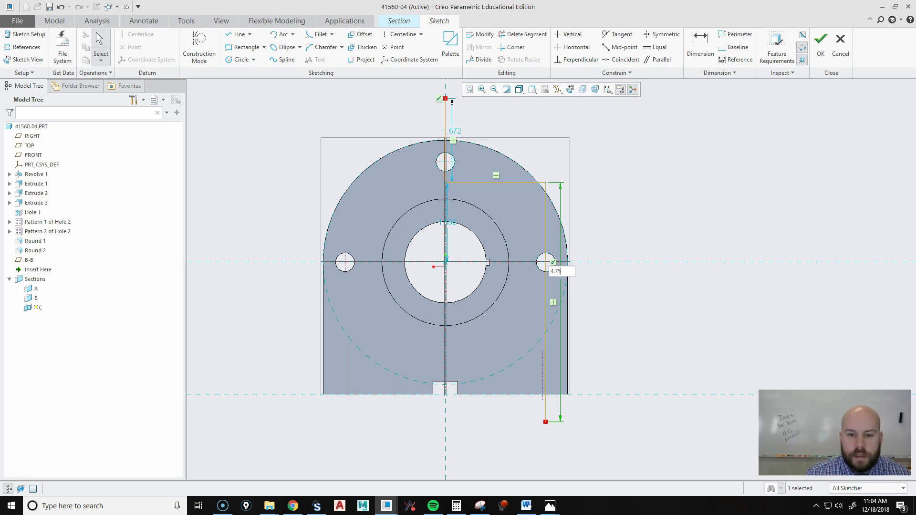
key(Return)
Set the horizontal segment's height above the bore centre to 1.5
double_click(452, 221)
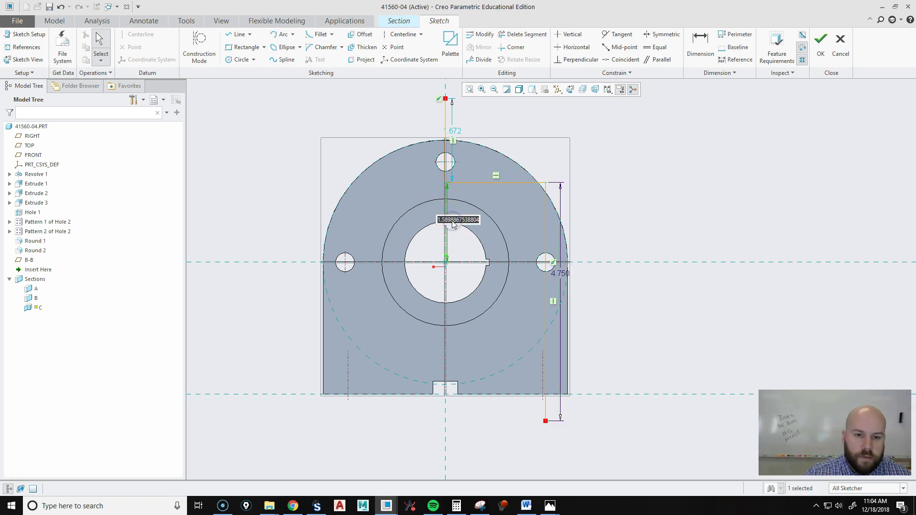
text(1.5)
key(Return)
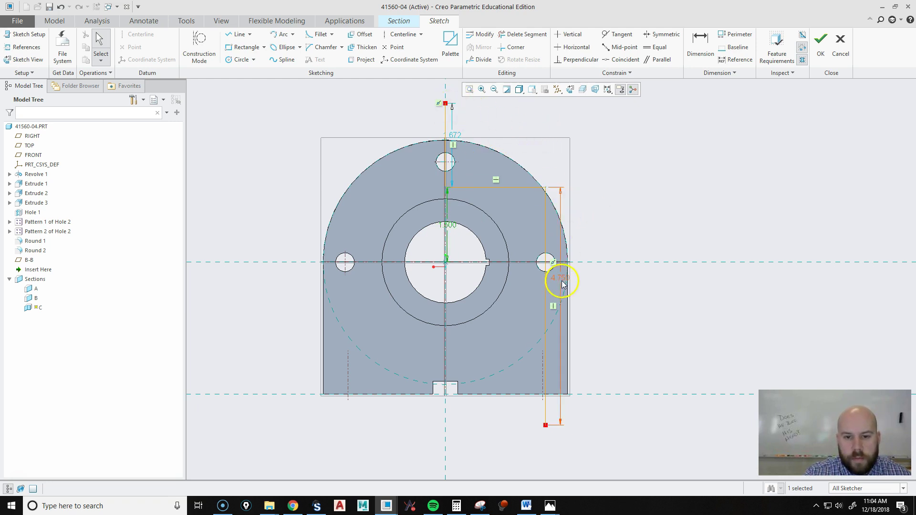
Set the horizontal segment's height above the bore centre to 1.25 and the upper vertical segment's length to 1.625
click(453, 226)
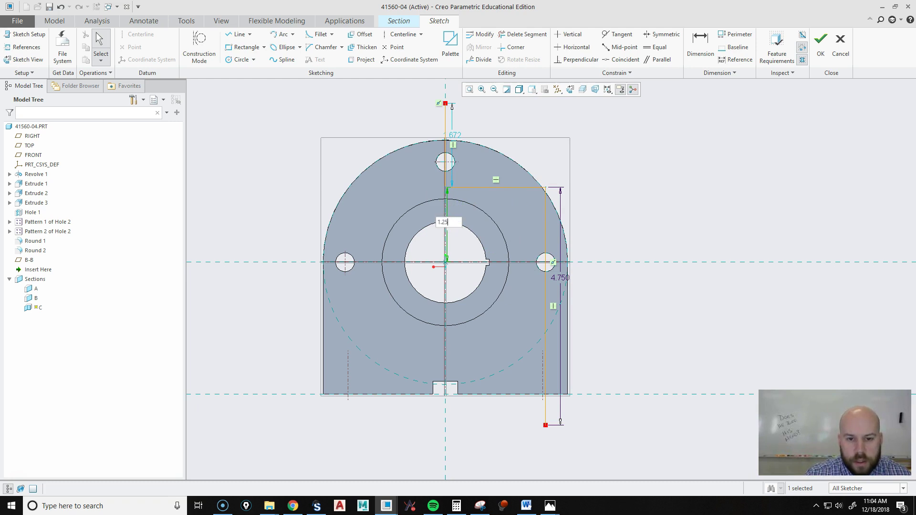
text(1.25)
key(Return)
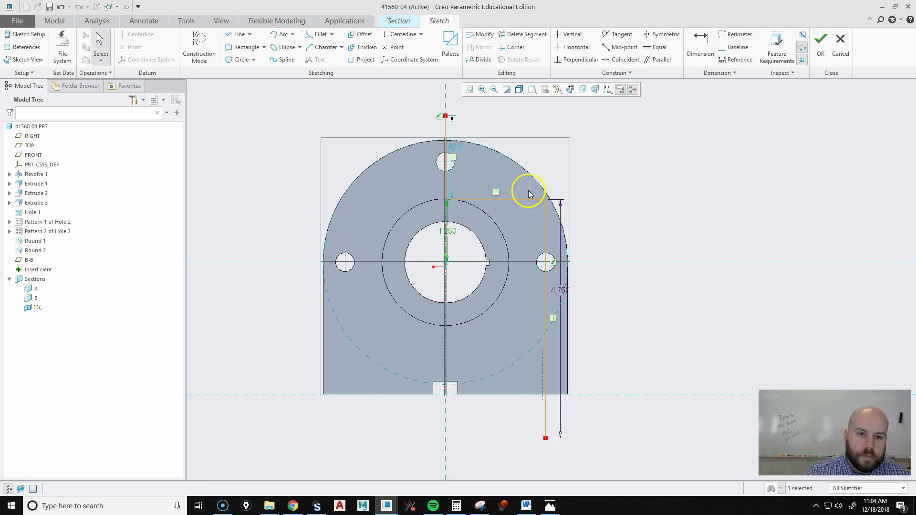
scroll(448, 143, down, 3)
double_click(454, 161)
text(1.625)
key(Return)
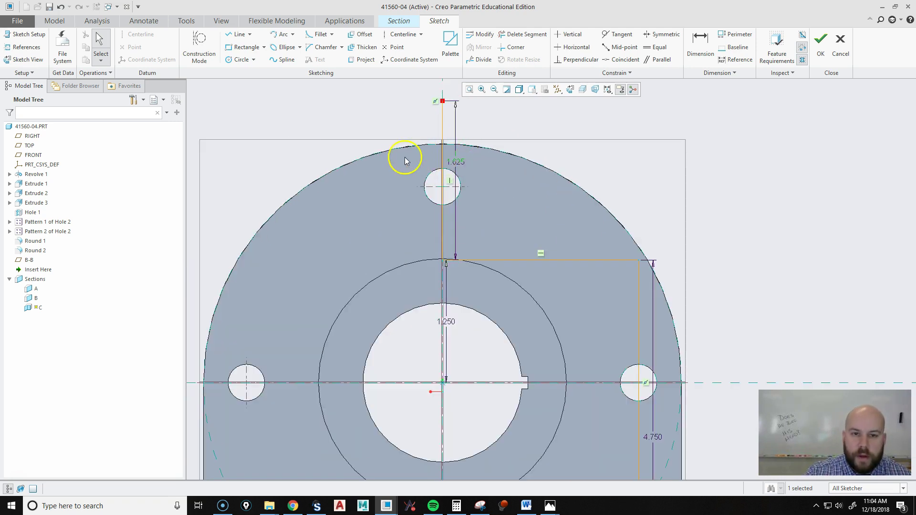
scroll(405, 161, up, 5)
scroll(482, 248, down, 2)
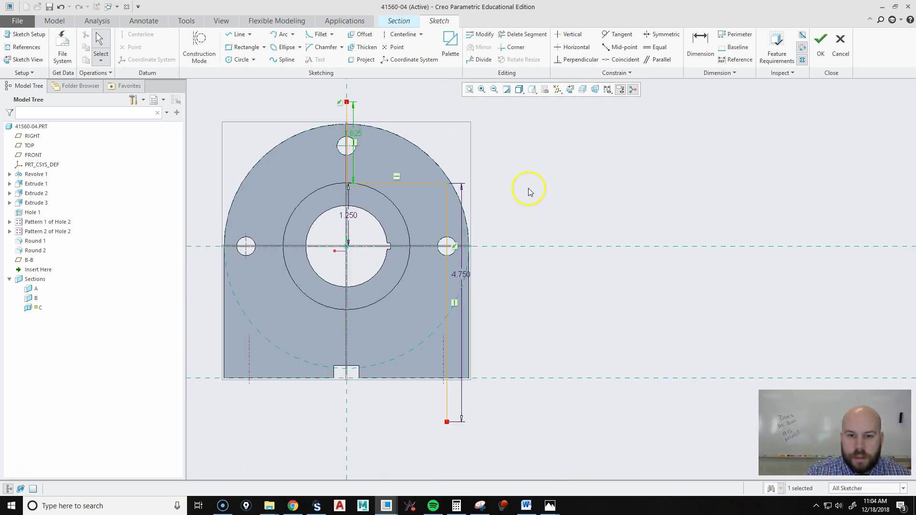
Finish the sketch, flip section C's clipping direction so the bore side of the part is kept, and accept the section
click(820, 52)
mouse_move(651, 253)
middle_down()
mouse_move(581, 250)
mouse_move(610, 256)
middle_up()
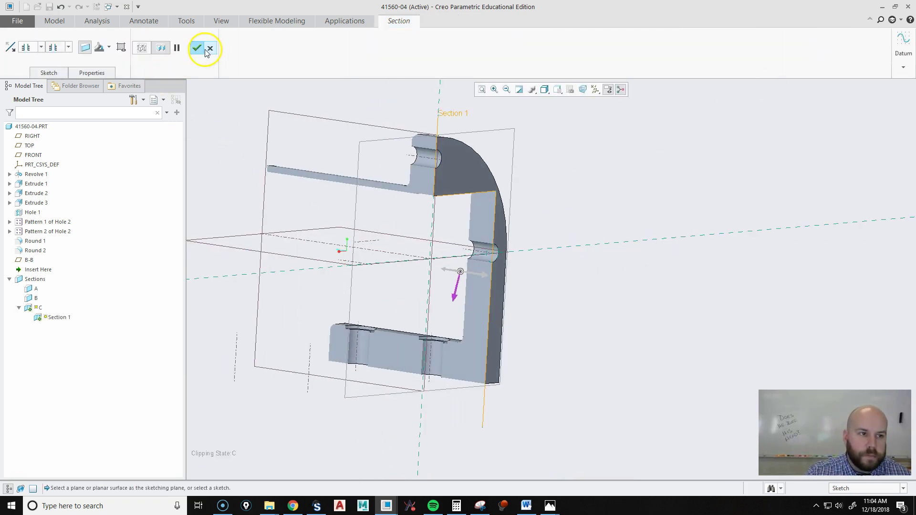
click(11, 47)
click(11, 48)
click(10, 48)
middle_drag(334, 260, 321, 272)
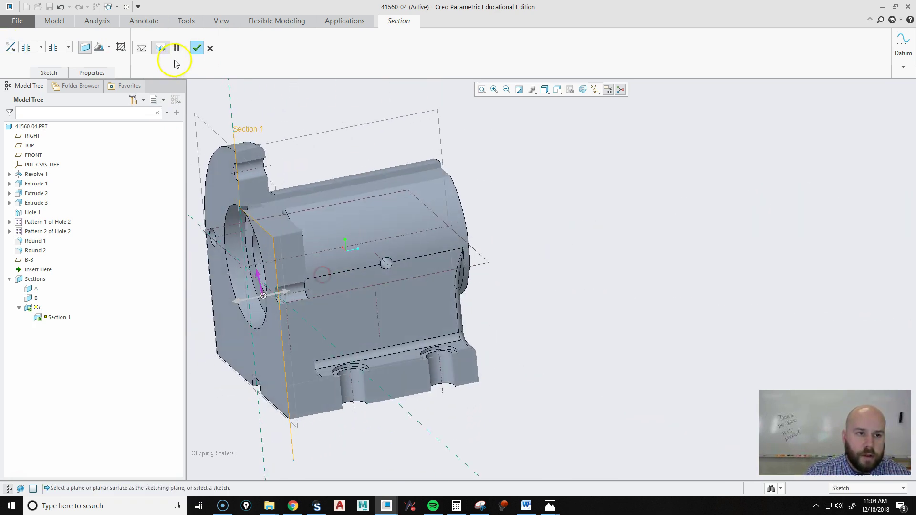
click(197, 48)
Restore the default orientation and activate No Cross Section, A, B and C in turn to inspect each cut
click(671, 282)
key(ctrl+d)
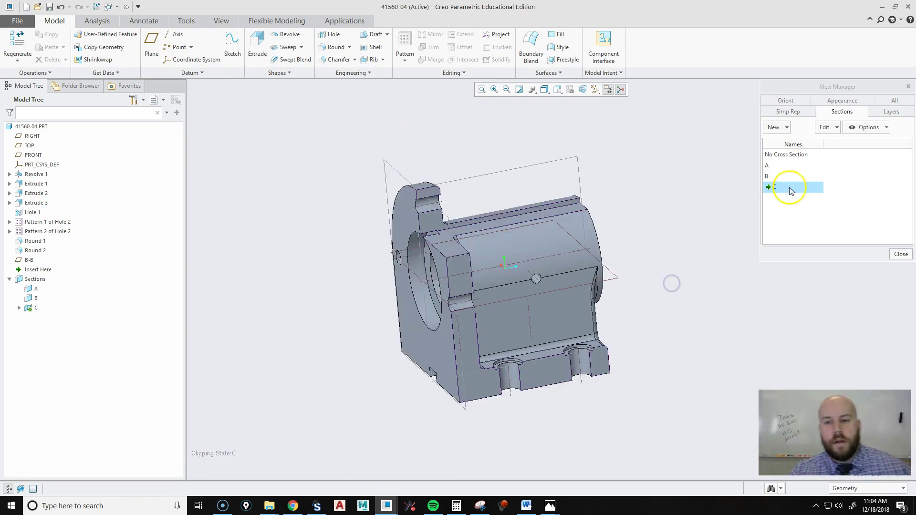
double_click(785, 156)
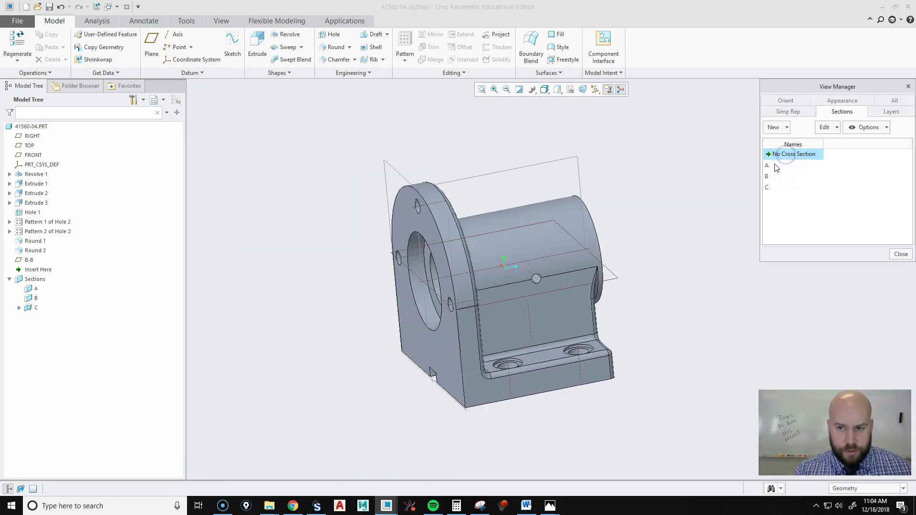
double_click(768, 165)
double_click(769, 177)
double_click(770, 188)
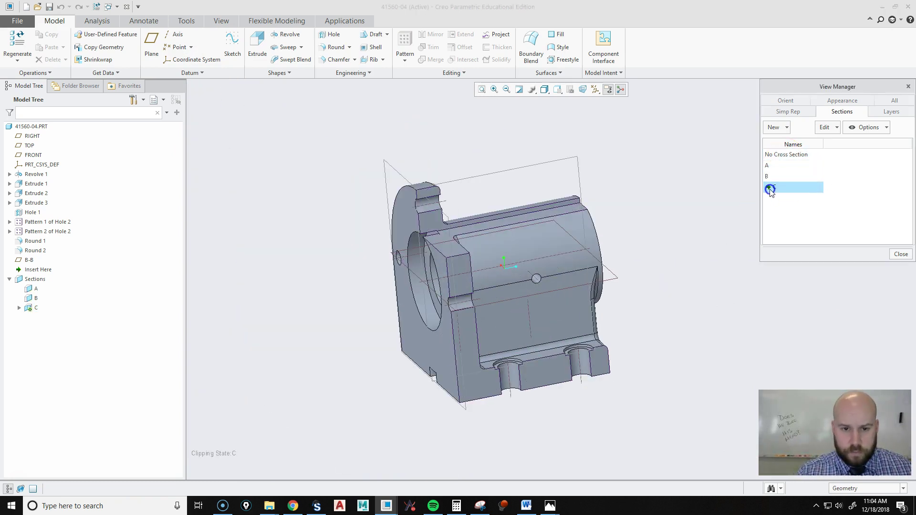
middle_drag(593, 286, 601, 307)
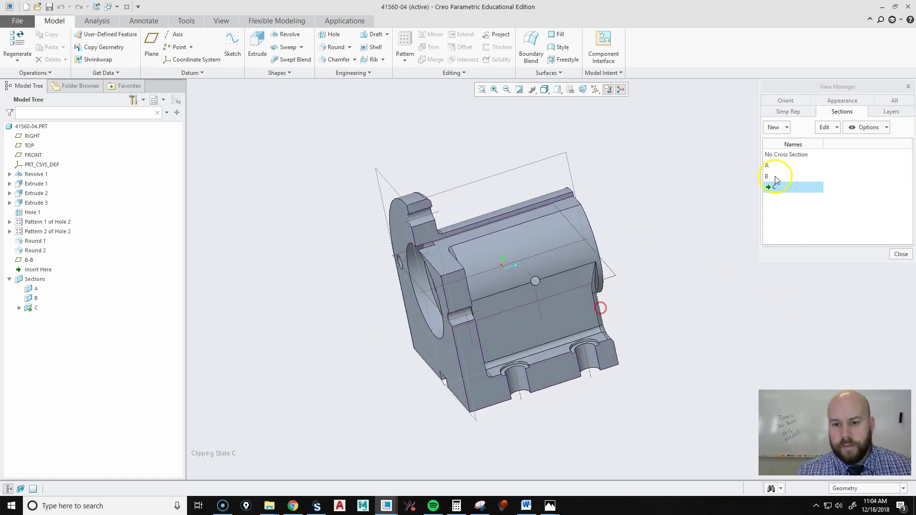
Activate No Cross Section to show the whole part, check the flange face, and close the View Manager
double_click(787, 155)
middle_drag(477, 303, 523, 279)
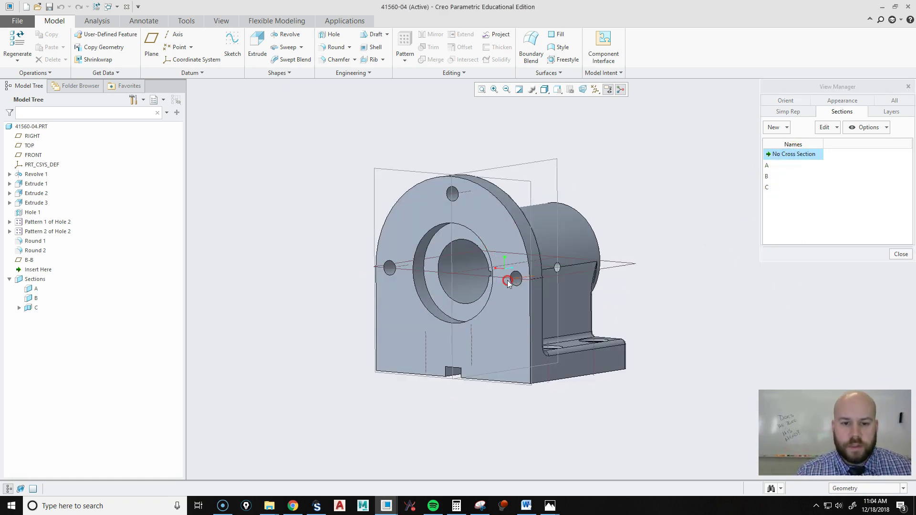
click(900, 255)
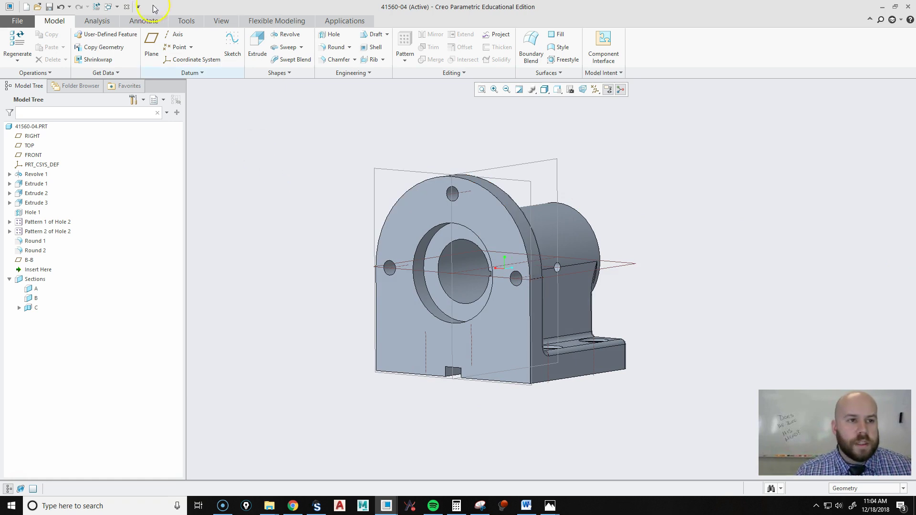
Save the part and switch to the drawing DRW0002
click(49, 6)
click(108, 7)
click(86, 28)
scroll(609, 282, up, 1)
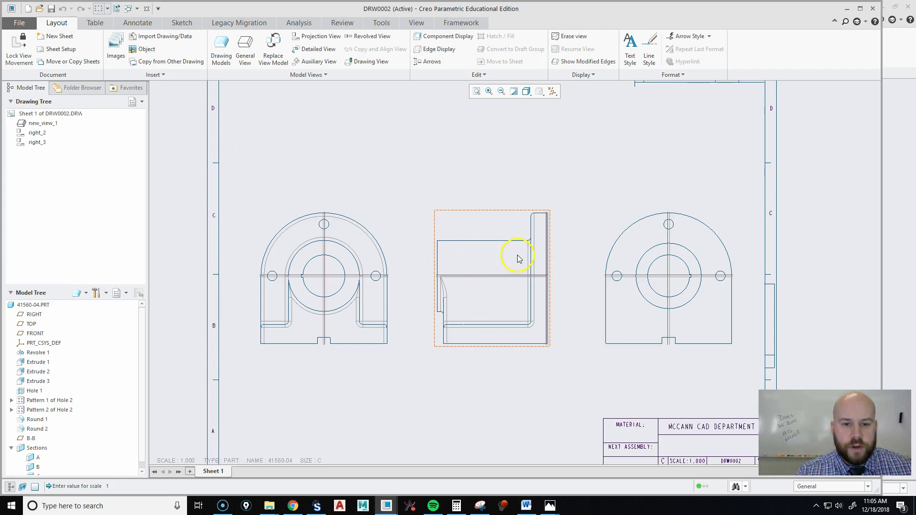
Turn off the display of all datum features in the drawing, including planes and coordinate systems
click(547, 94)
click(536, 102)
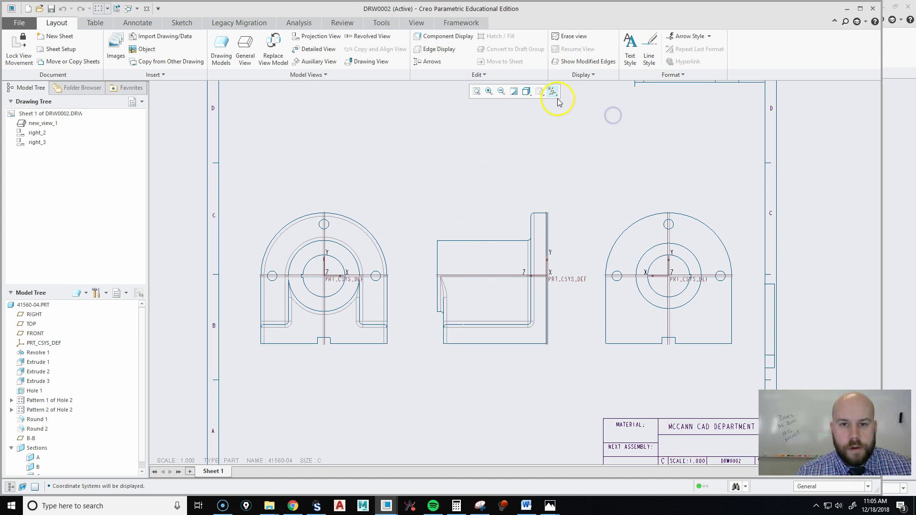
click(553, 92)
click(531, 104)
click(627, 125)
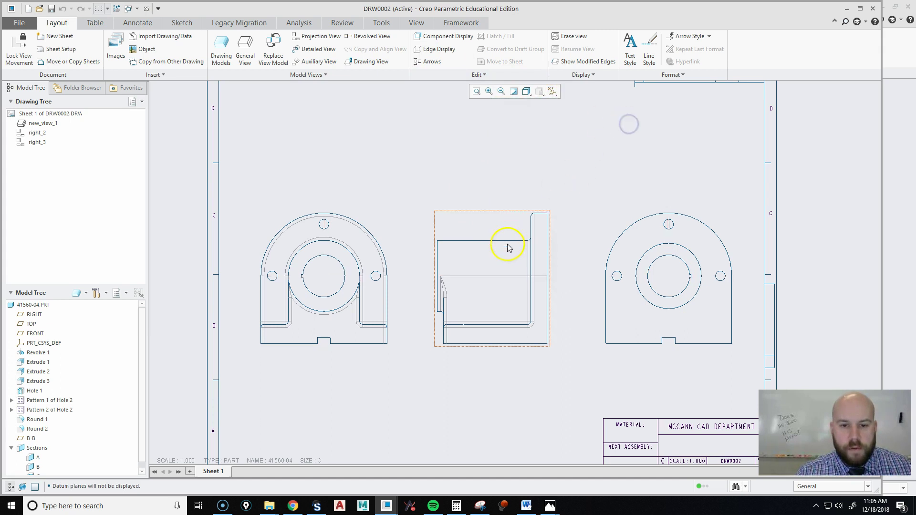
Edit the middle side view's section options to a 2D cross-section and add section A with a full sectioned area
double_click(487, 272)
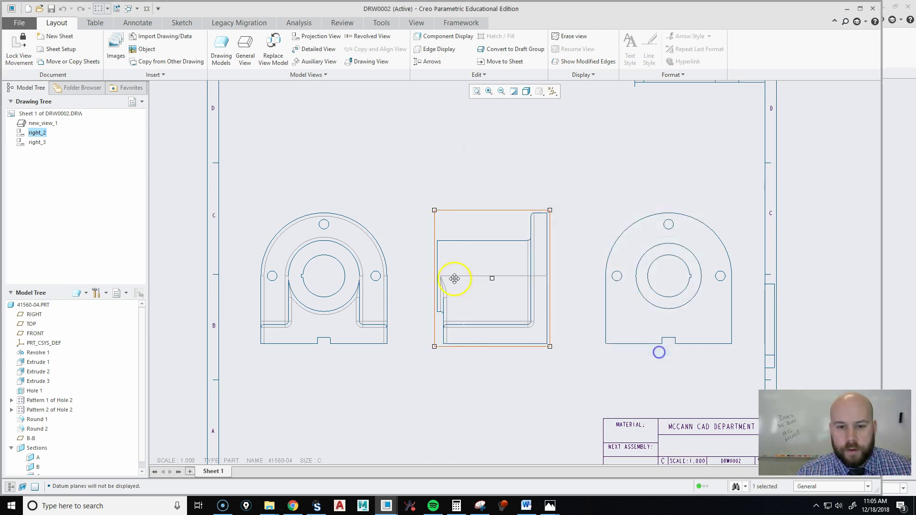
click(660, 354)
click(470, 271)
click(476, 211)
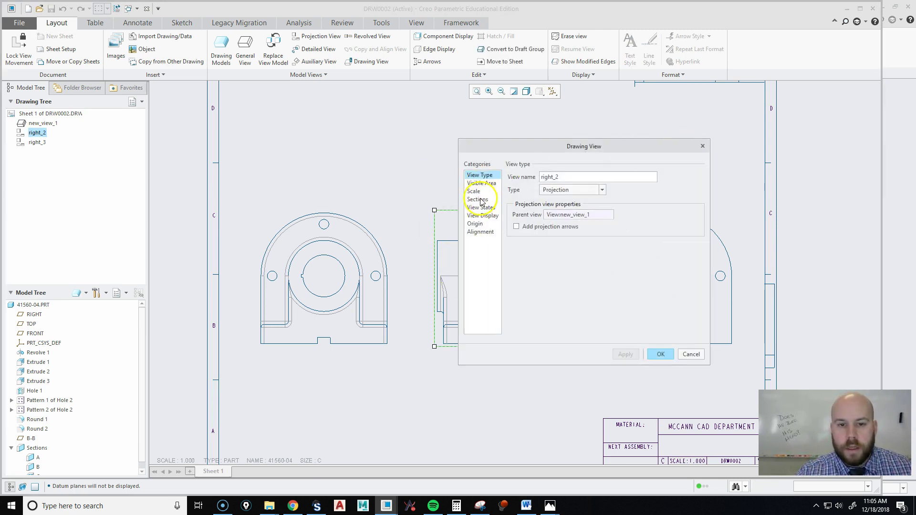
click(478, 199)
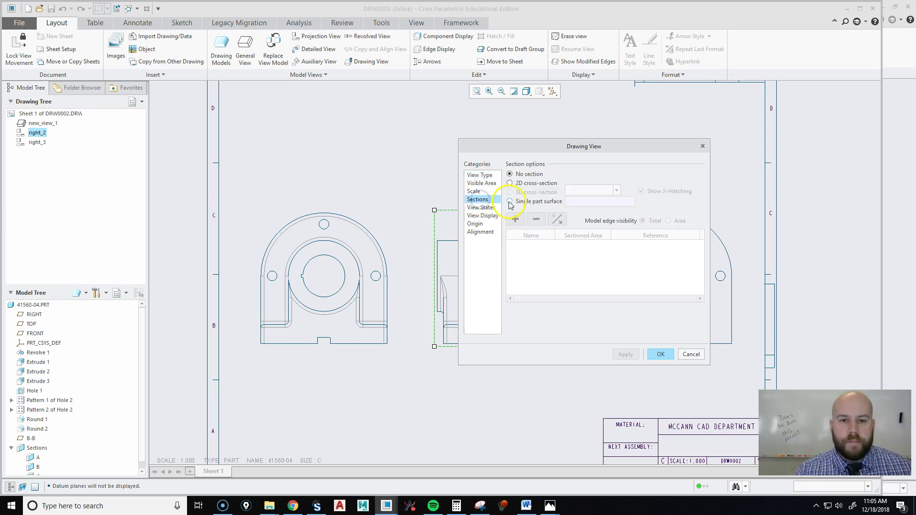
click(518, 185)
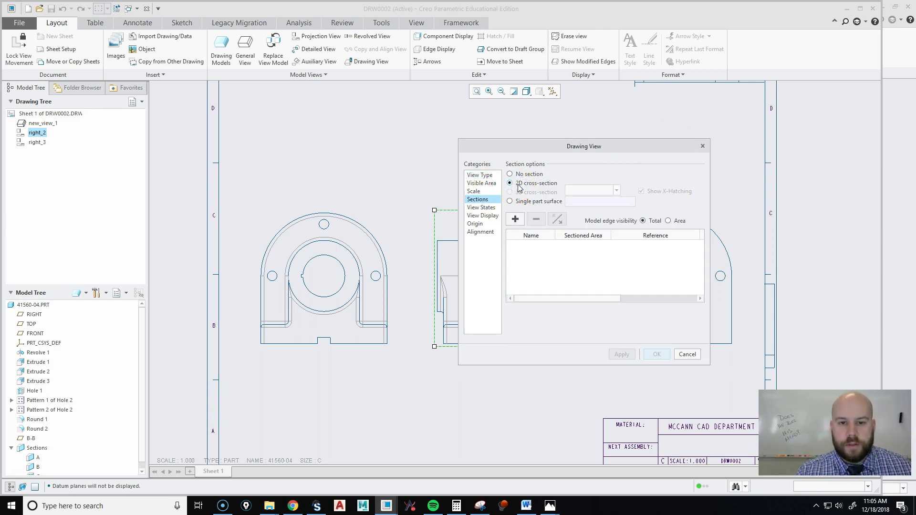
click(514, 220)
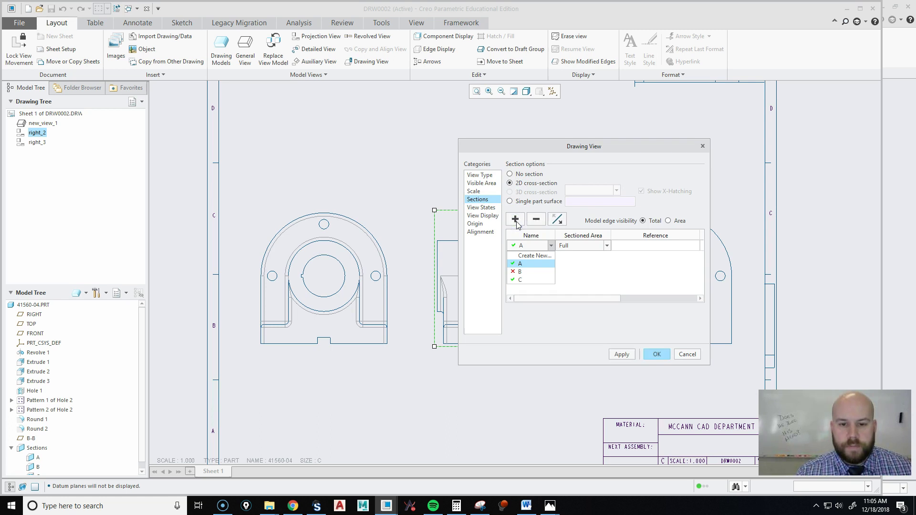
click(520, 264)
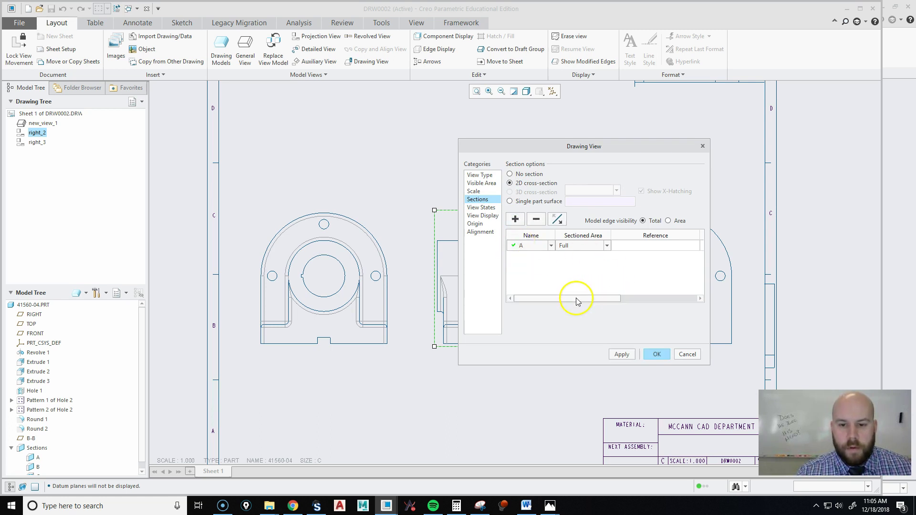
Try to assign section A's arrow display to the front view, and accept the section view
drag(576, 299, 686, 299)
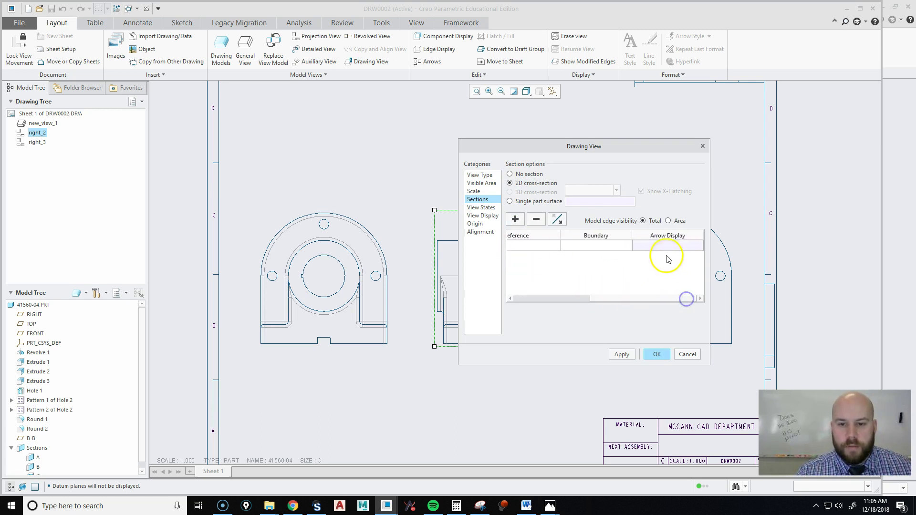
click(678, 245)
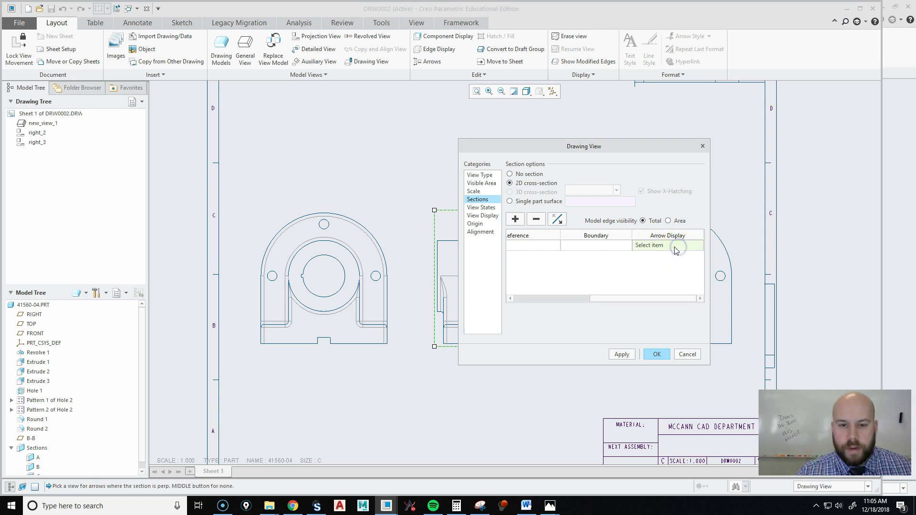
click(293, 296)
click(692, 350)
click(657, 356)
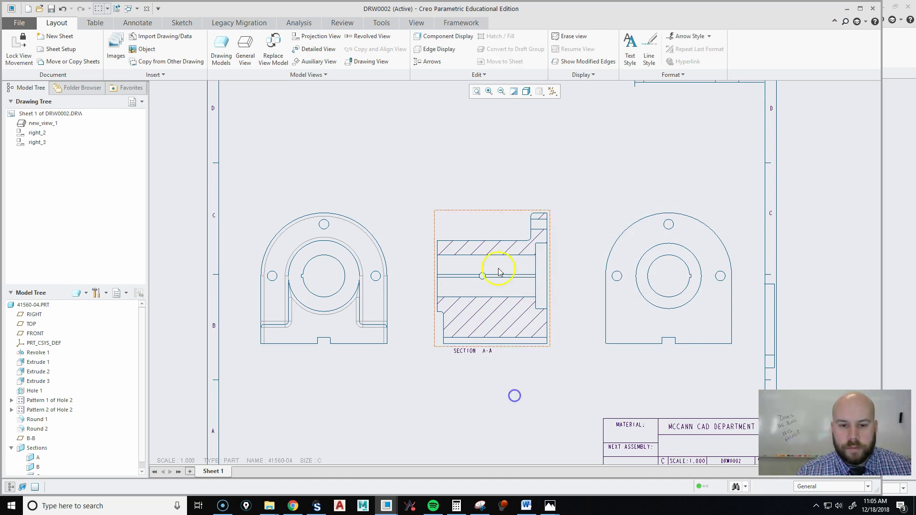
Add the section A-A cutting-plane arrows to the front view, using the sectioned side view as the source
click(491, 271)
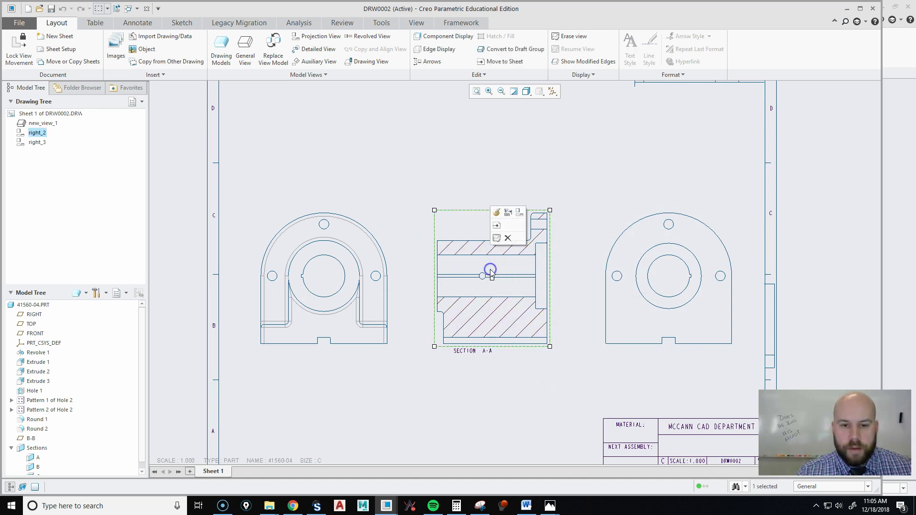
right_click(491, 274)
click(474, 300)
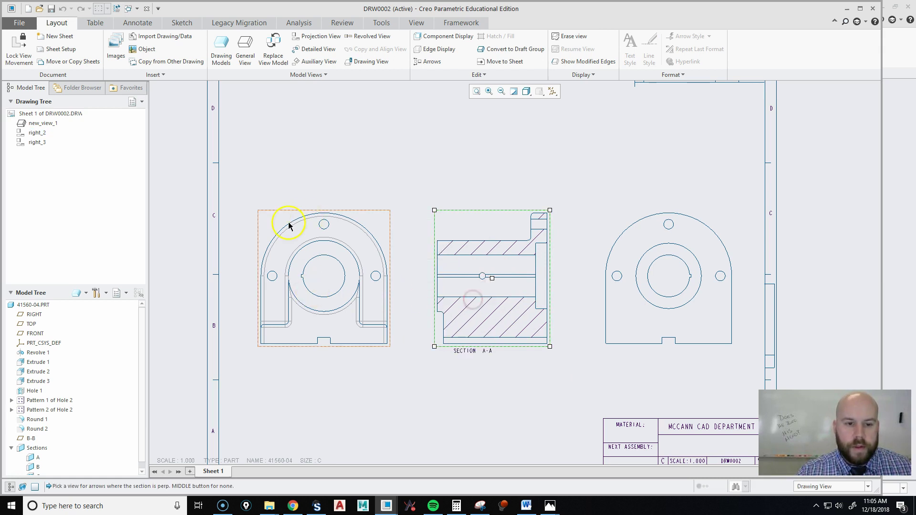
click(325, 268)
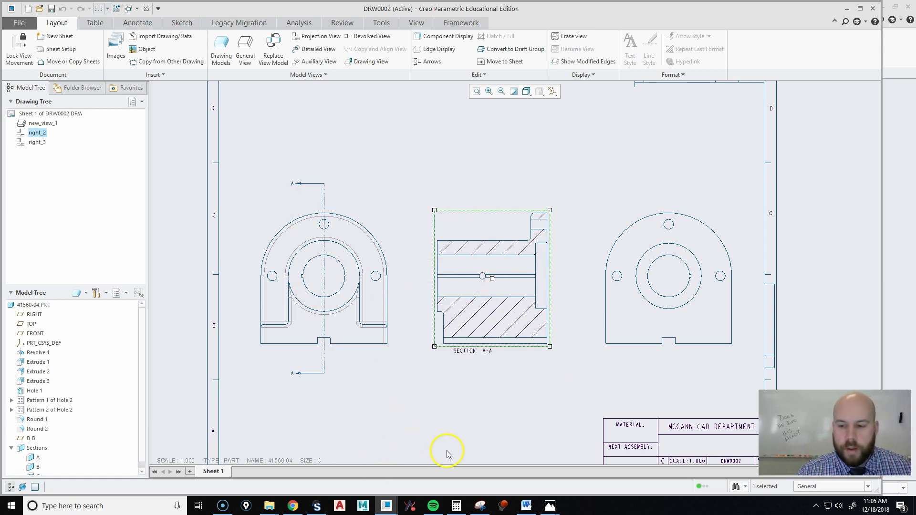
click(474, 432)
Centre-justify the SECTION A-A note and move it lower, centred beneath the sectioned view
click(480, 351)
double_click(465, 353)
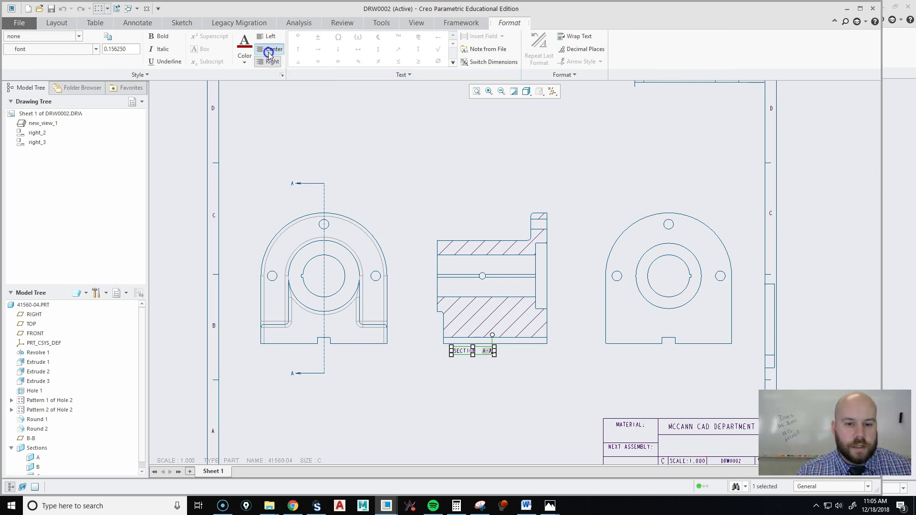
click(268, 49)
click(491, 420)
click(480, 352)
drag(483, 353, 483, 379)
click(544, 377)
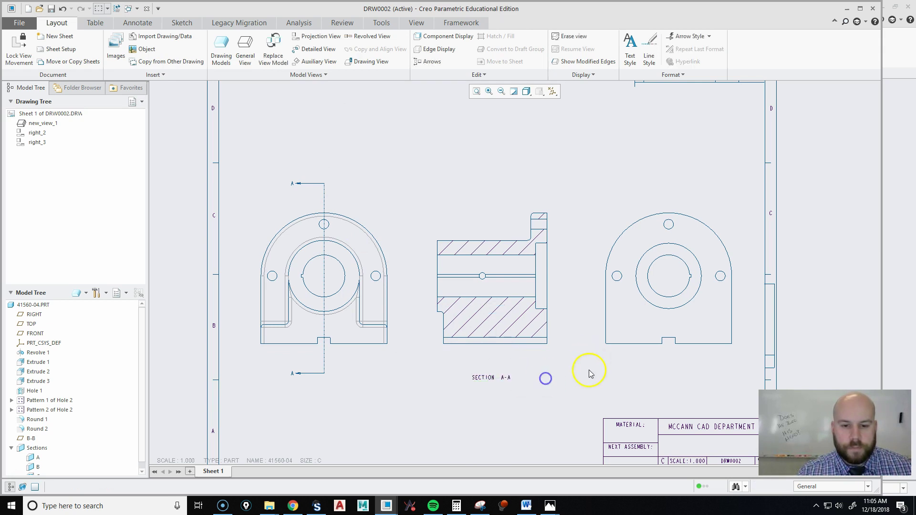
click(608, 391)
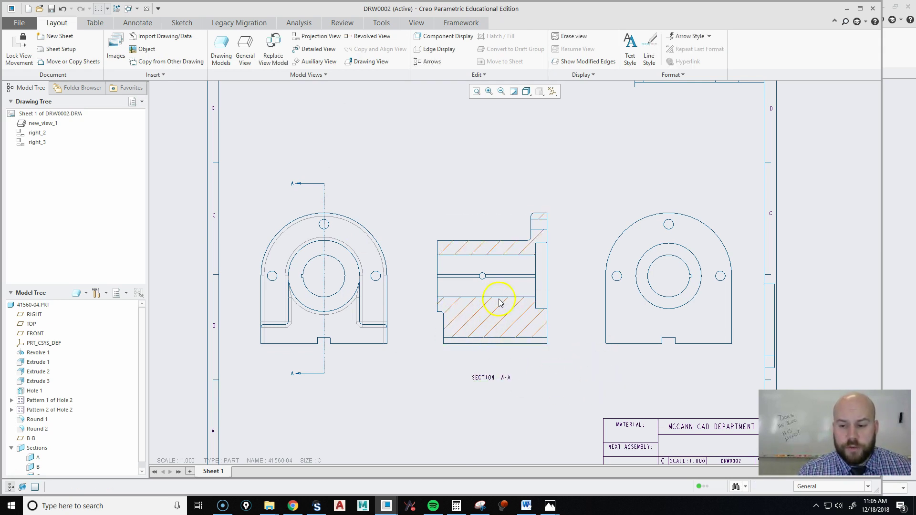
Open the cross-hatching properties of section A-A and choose to modify the overall spacing, moving the options clear
click(512, 324)
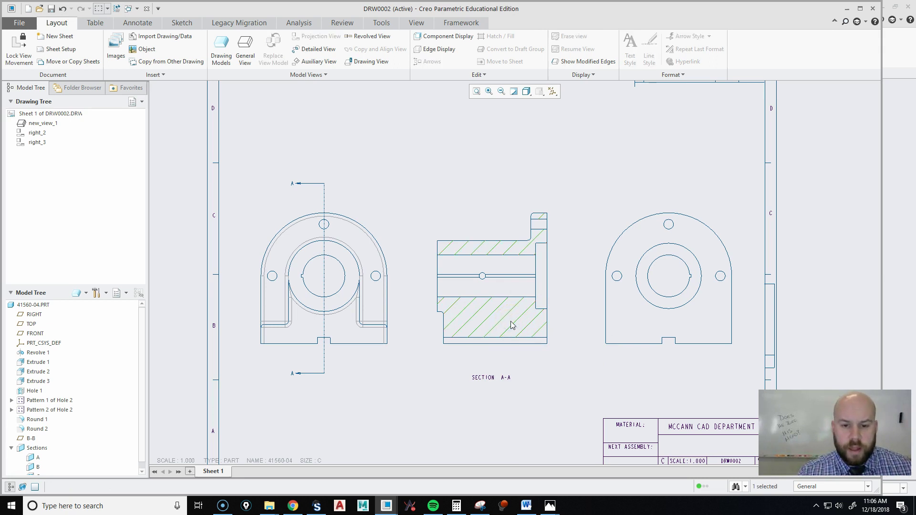
right_click(511, 323)
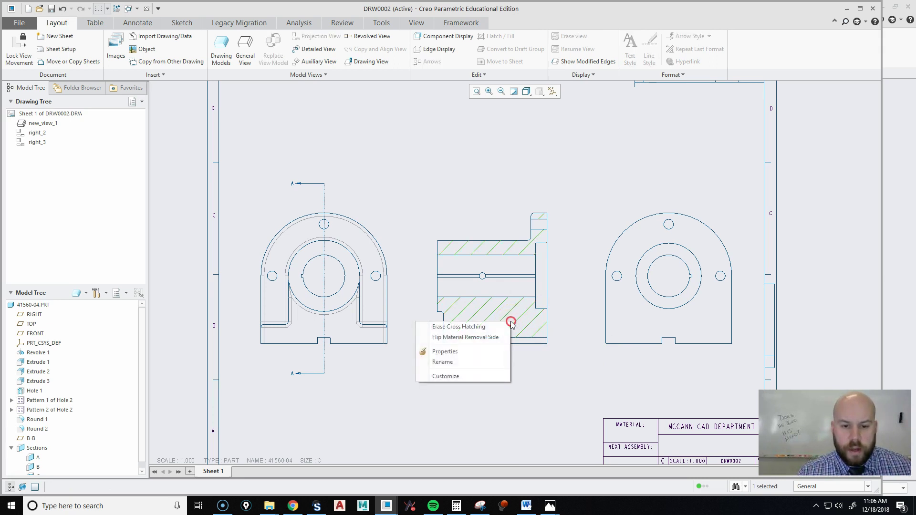
click(481, 354)
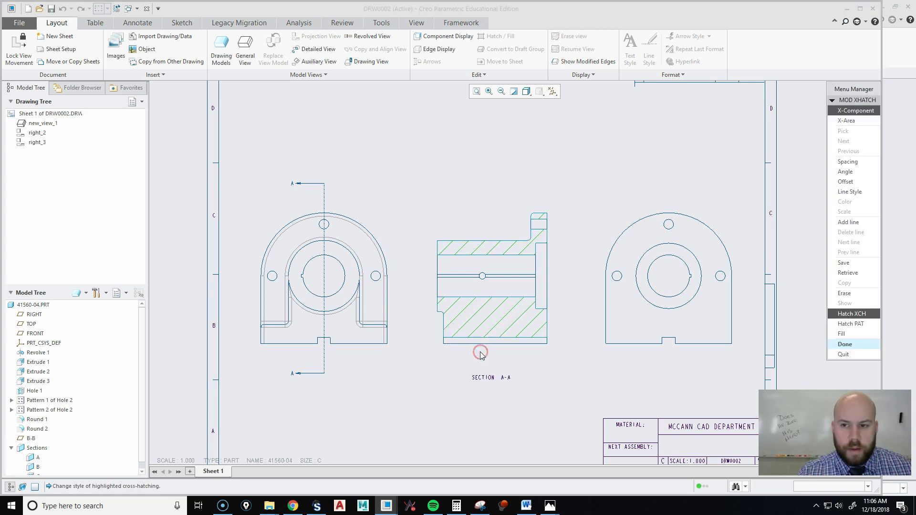
click(856, 164)
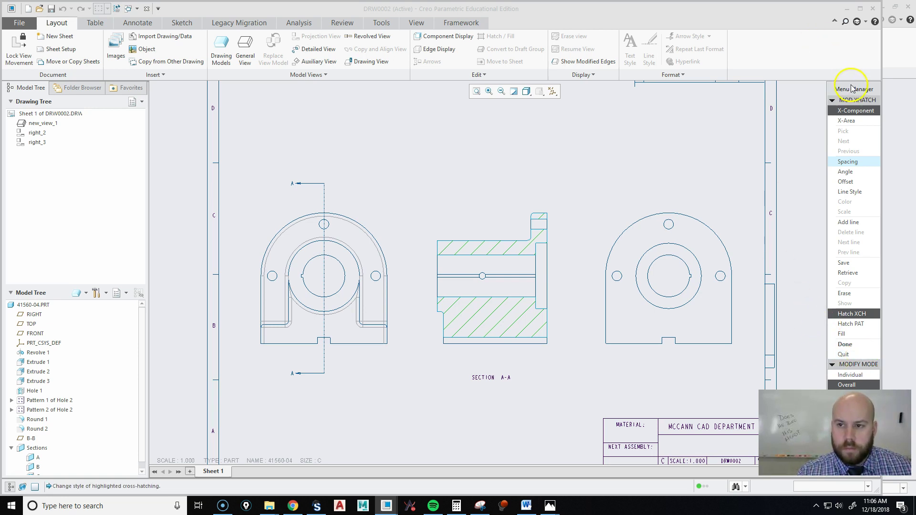
drag(851, 90, 824, 38)
Try halving and doubling the overall hatch spacing, and try a spacing value of .625
click(815, 343)
double_click(817, 354)
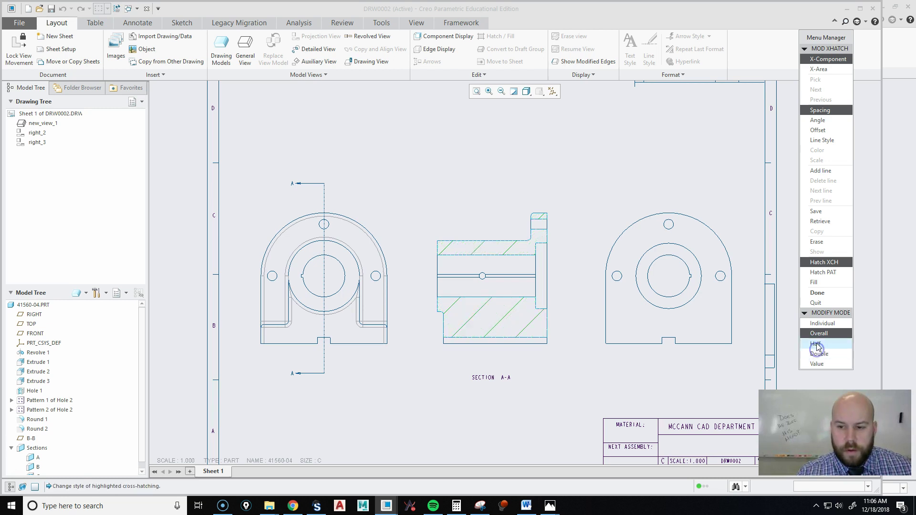
click(817, 364)
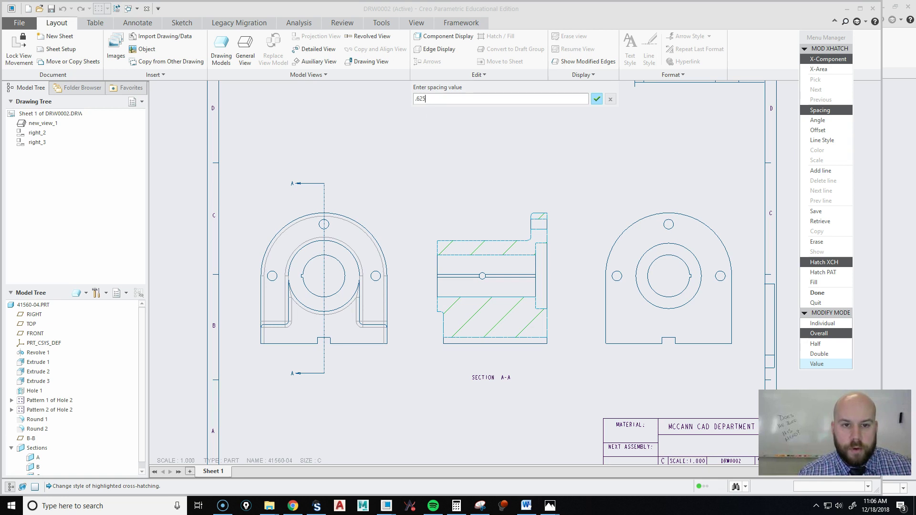
key(Return)
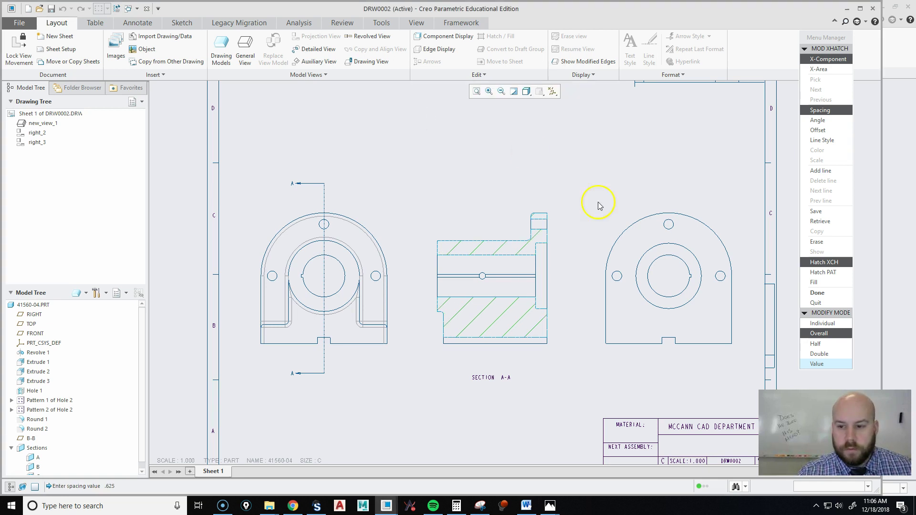
Set section A-A's overall hatch spacing to .5
click(828, 363)
text(.5)
key(Return)
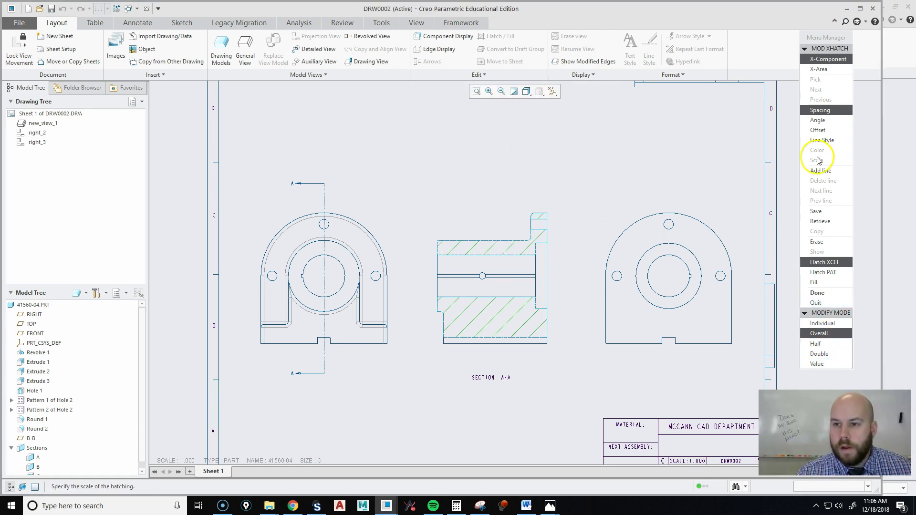
Try overall hatch angles of 30, 45 and 60 degrees, and set section A-A's hatch angle to 136 degrees
click(821, 120)
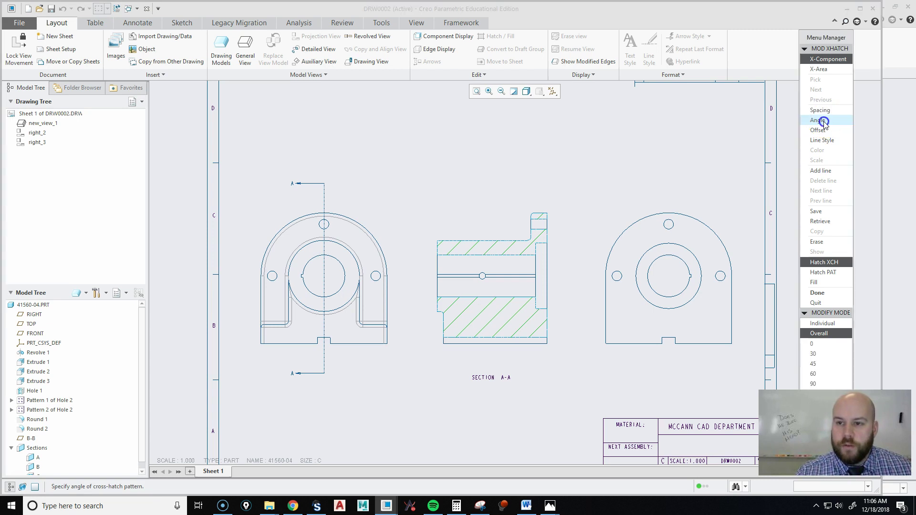
click(822, 354)
click(816, 364)
click(817, 375)
drag(826, 38, 720, 36)
click(717, 422)
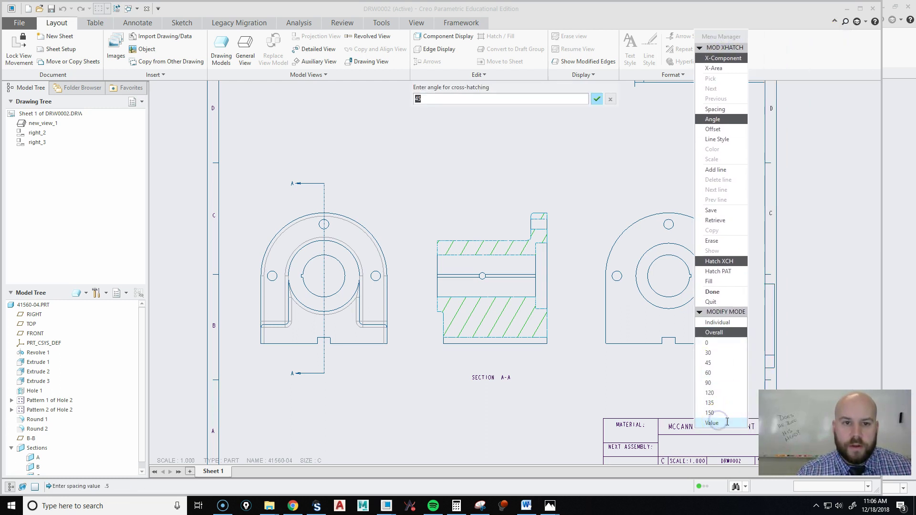
text(136)
key(Return)
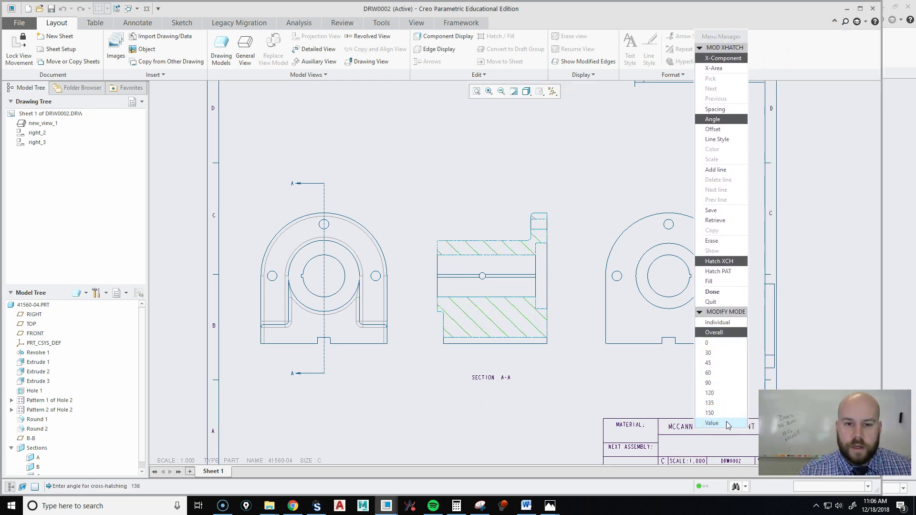
Finish the hatch modification for section A-A and check the result on the whole sheet
drag(722, 35, 811, 21)
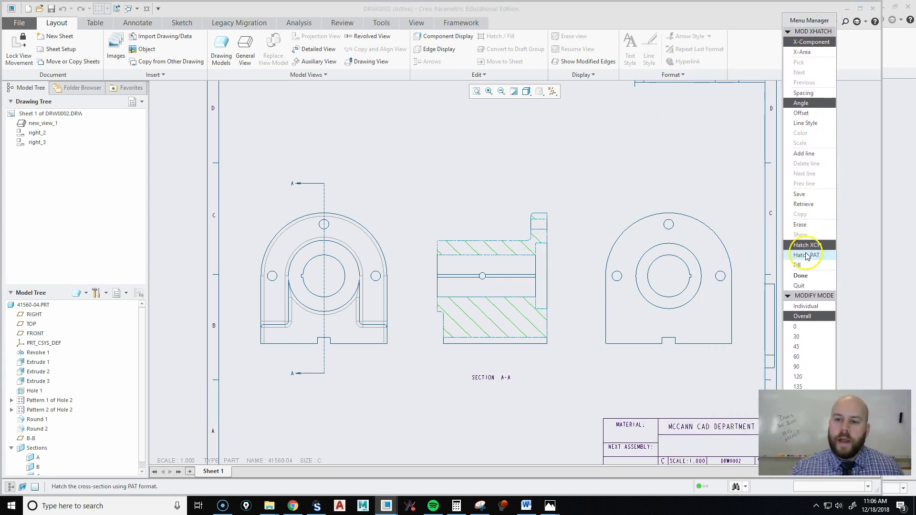
click(805, 123)
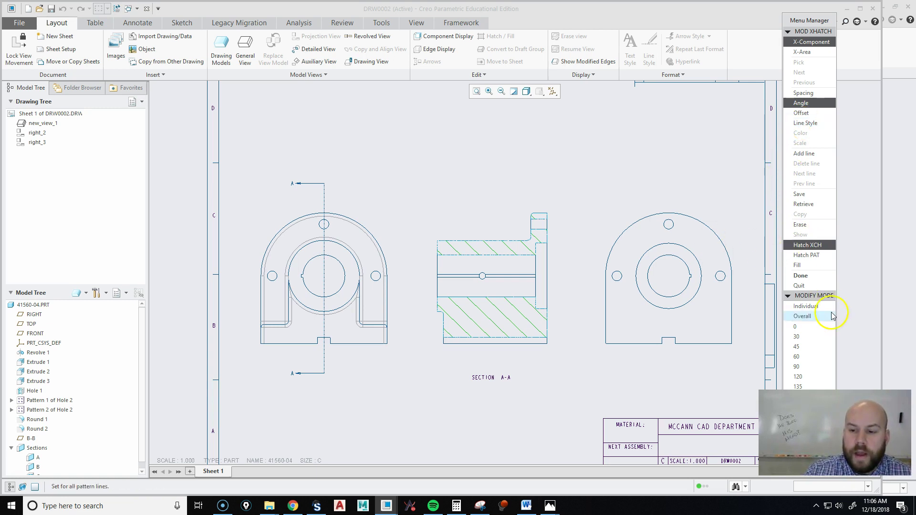
click(818, 276)
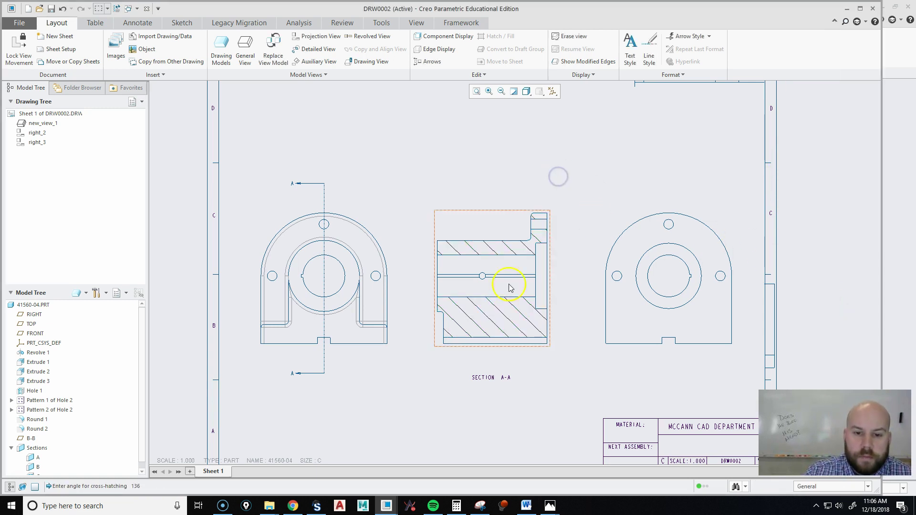
scroll(497, 306, down, 2)
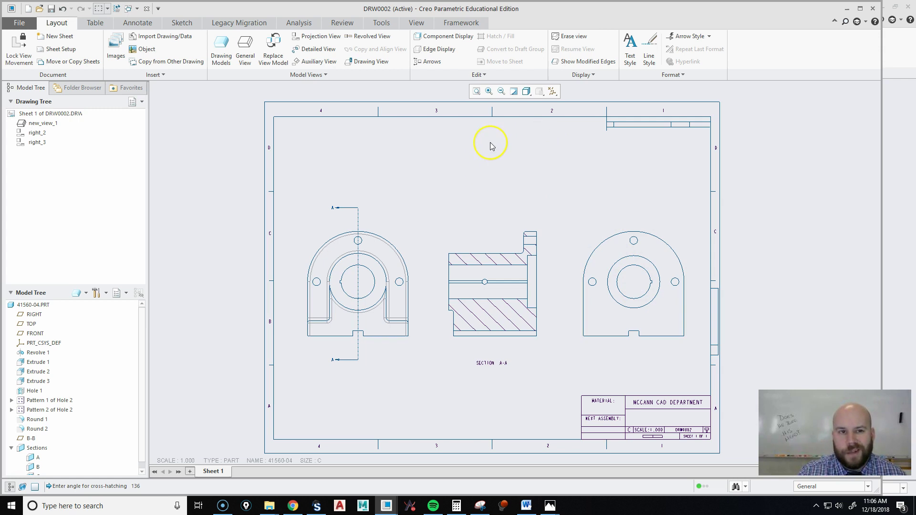
key(Return)
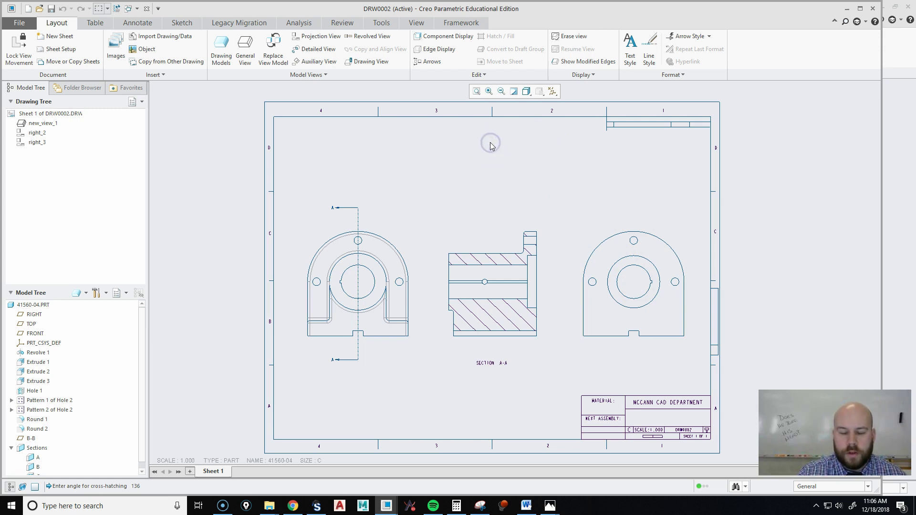